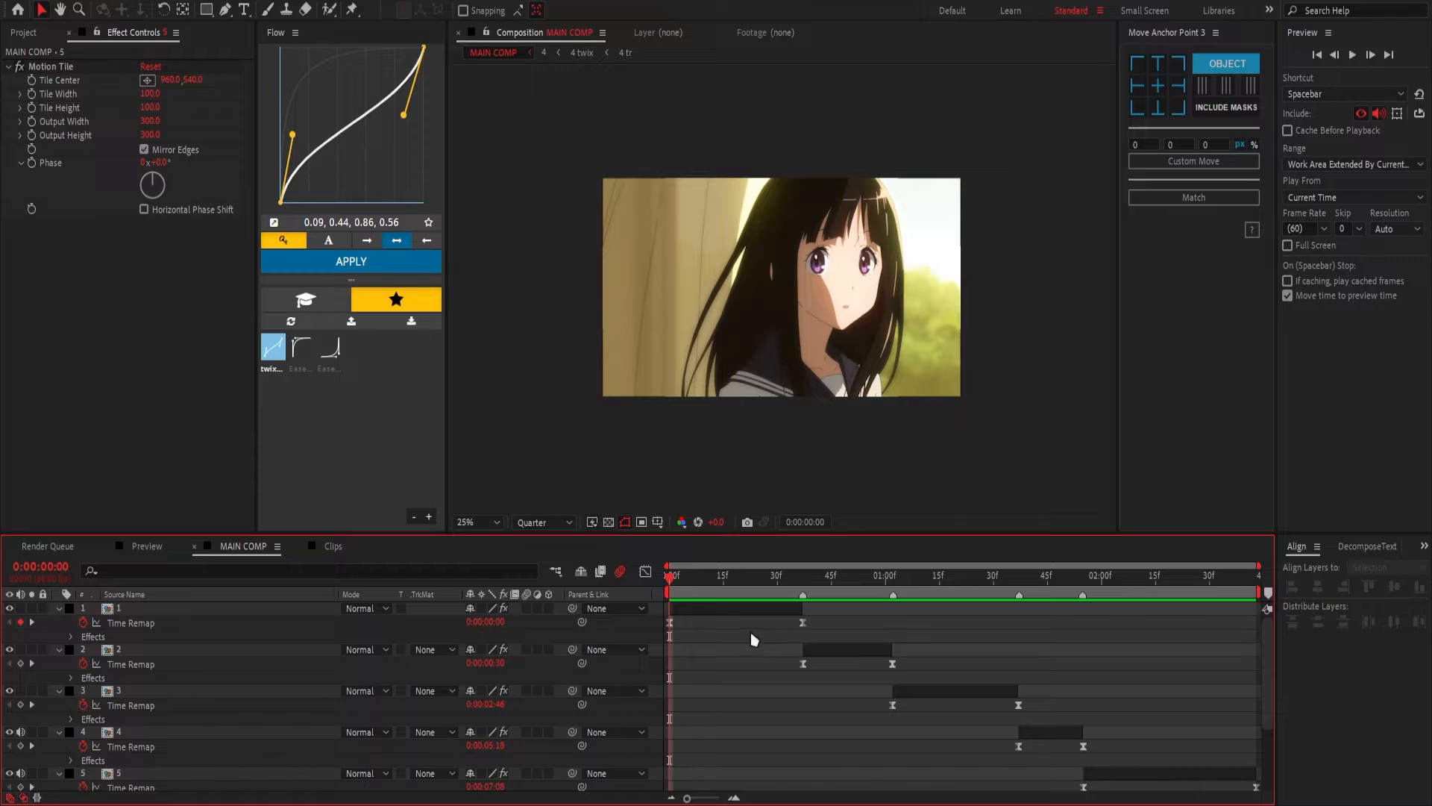
- Add two null objects above clip 1 and trim their ends to where the clip ends
{"action": "left_click", "coordinate": [735, 610]}
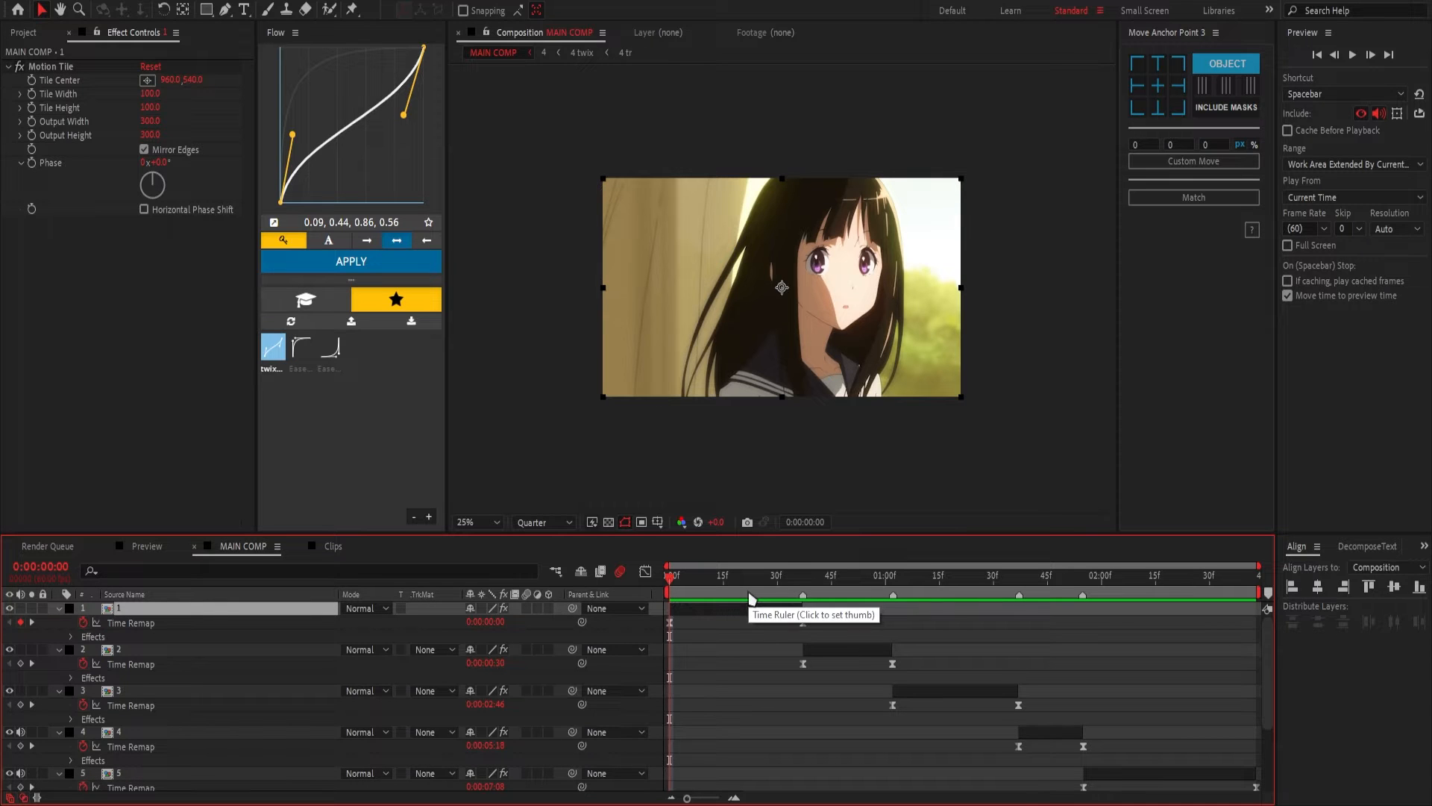
{"action": "key", "text": "ctrl+alt+shift+y"}
{"action": "key", "text": "ctrl+alt+shift+y"}
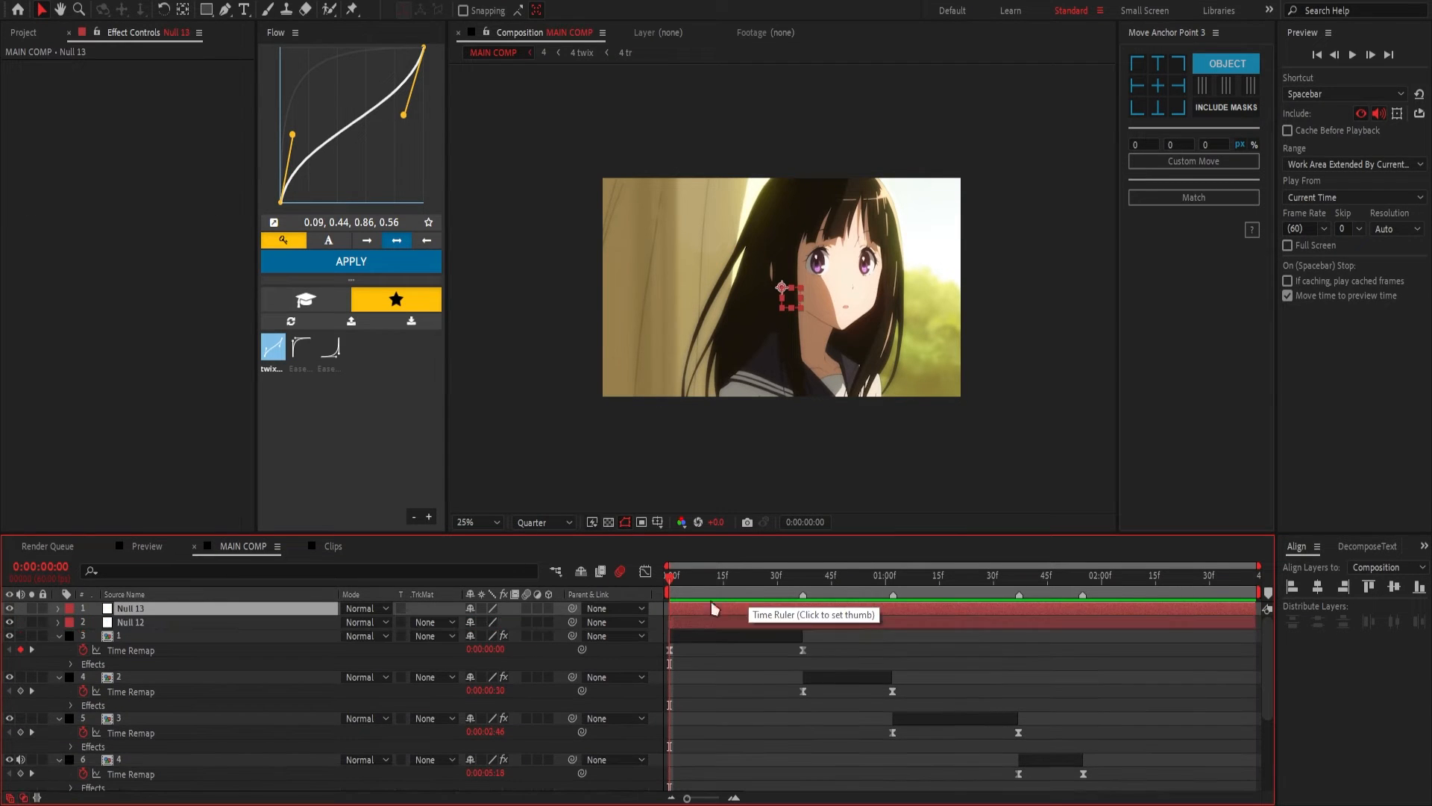
{"action": "left_click", "coordinate": [799, 593]}
{"action": "left_click", "coordinate": [795, 626], "text": "shift"}
{"action": "key", "text": "alt+]"}
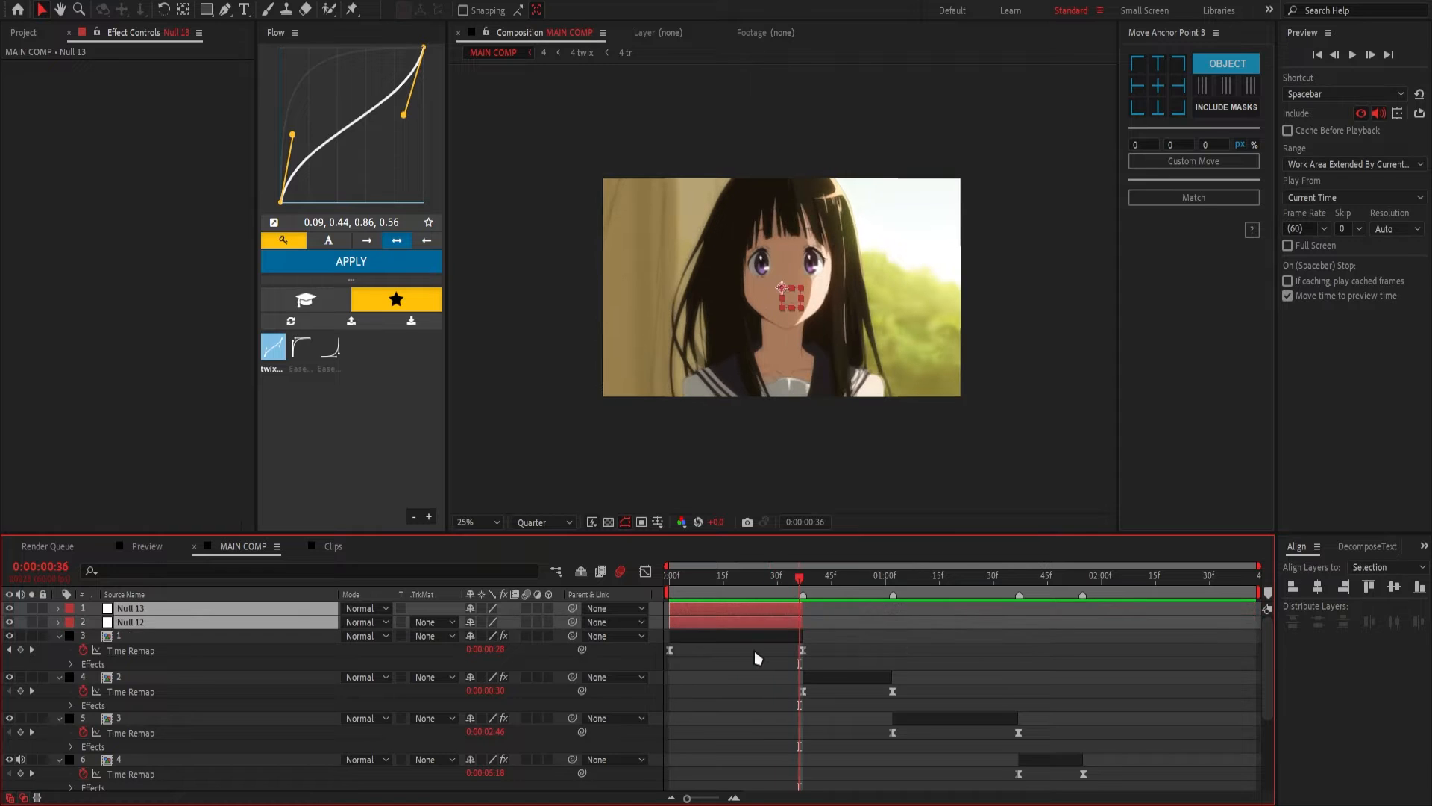
- Parent clip 1 to Null 12 and Null 12 to Null 13
{"action": "key", "text": "Home"}
{"action": "left_click", "coordinate": [746, 636]}
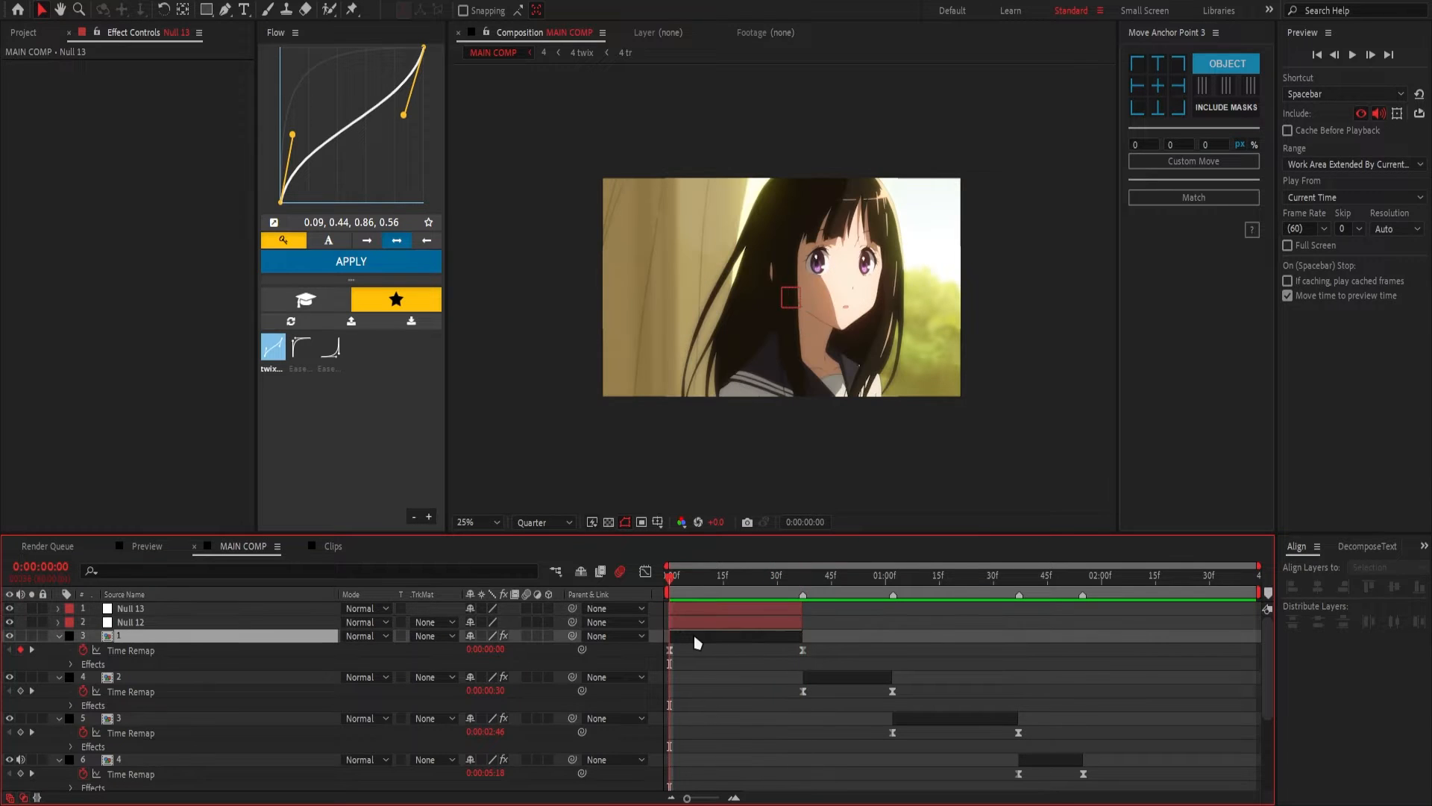
{"action": "left_click_drag", "start_coordinate": [573, 636], "coordinate": [274, 624]}
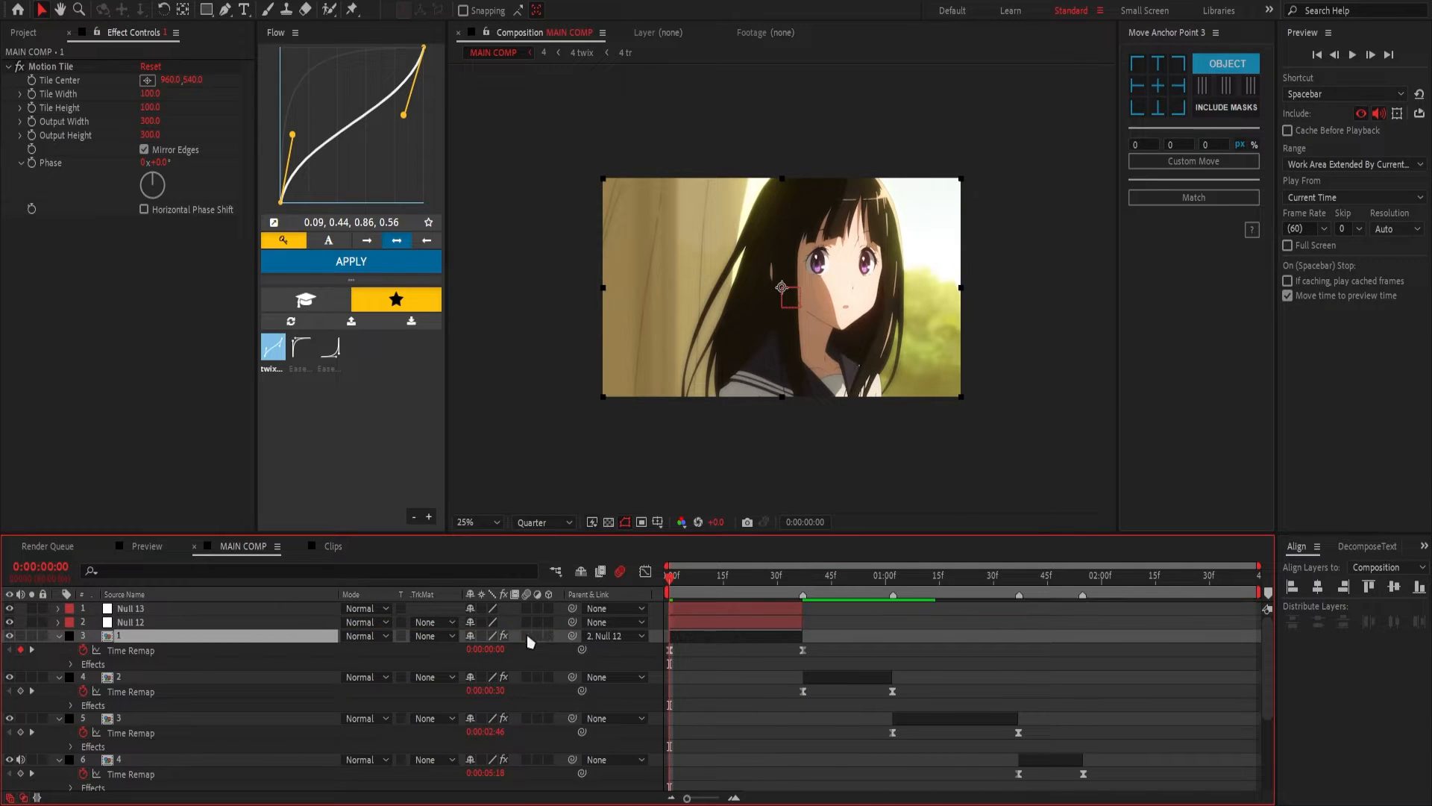
{"action": "left_click_drag", "start_coordinate": [573, 622], "coordinate": [218, 612]}
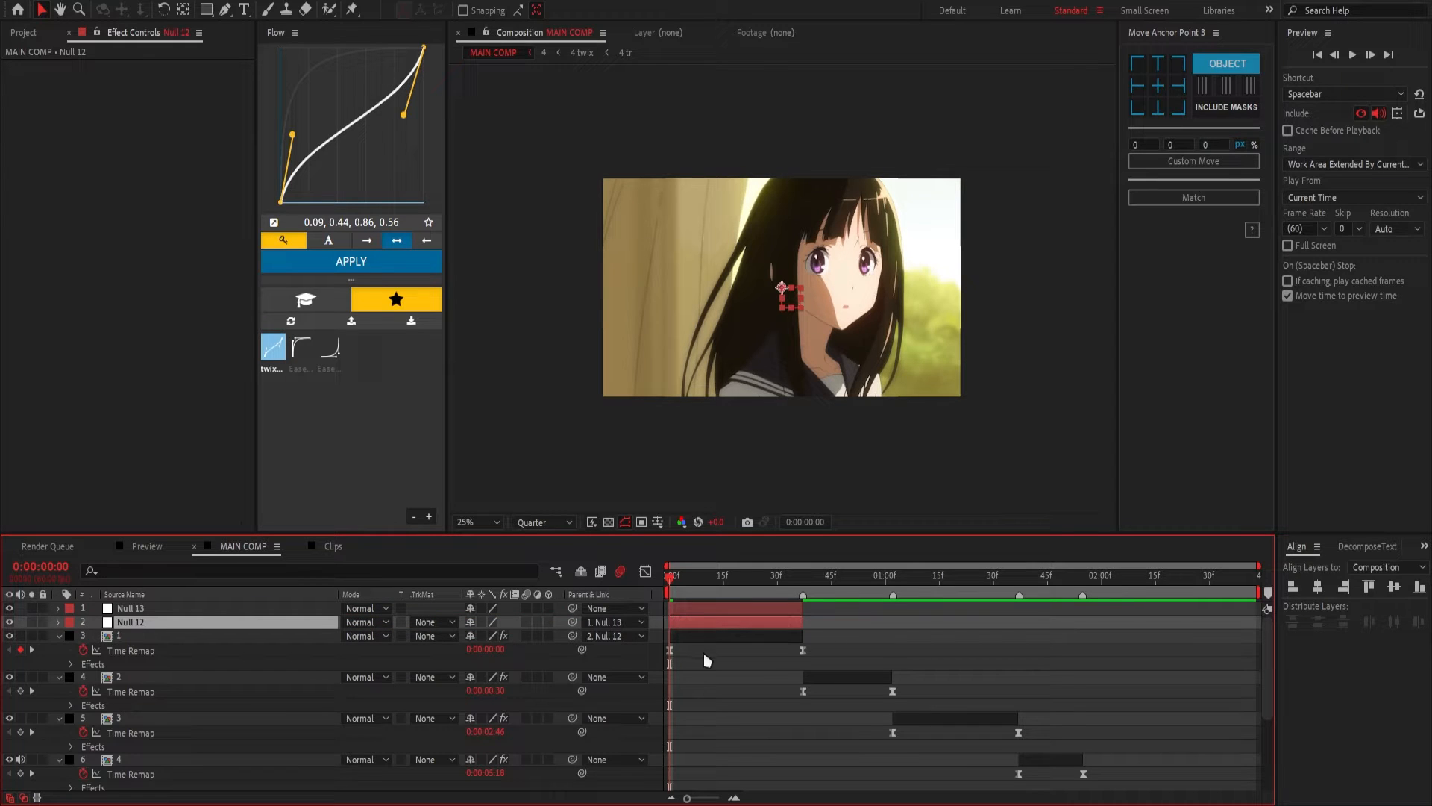
- Keyframe Null 12's scale at 250% on the first frame of the composition
{"action": "left_click", "coordinate": [757, 609]}
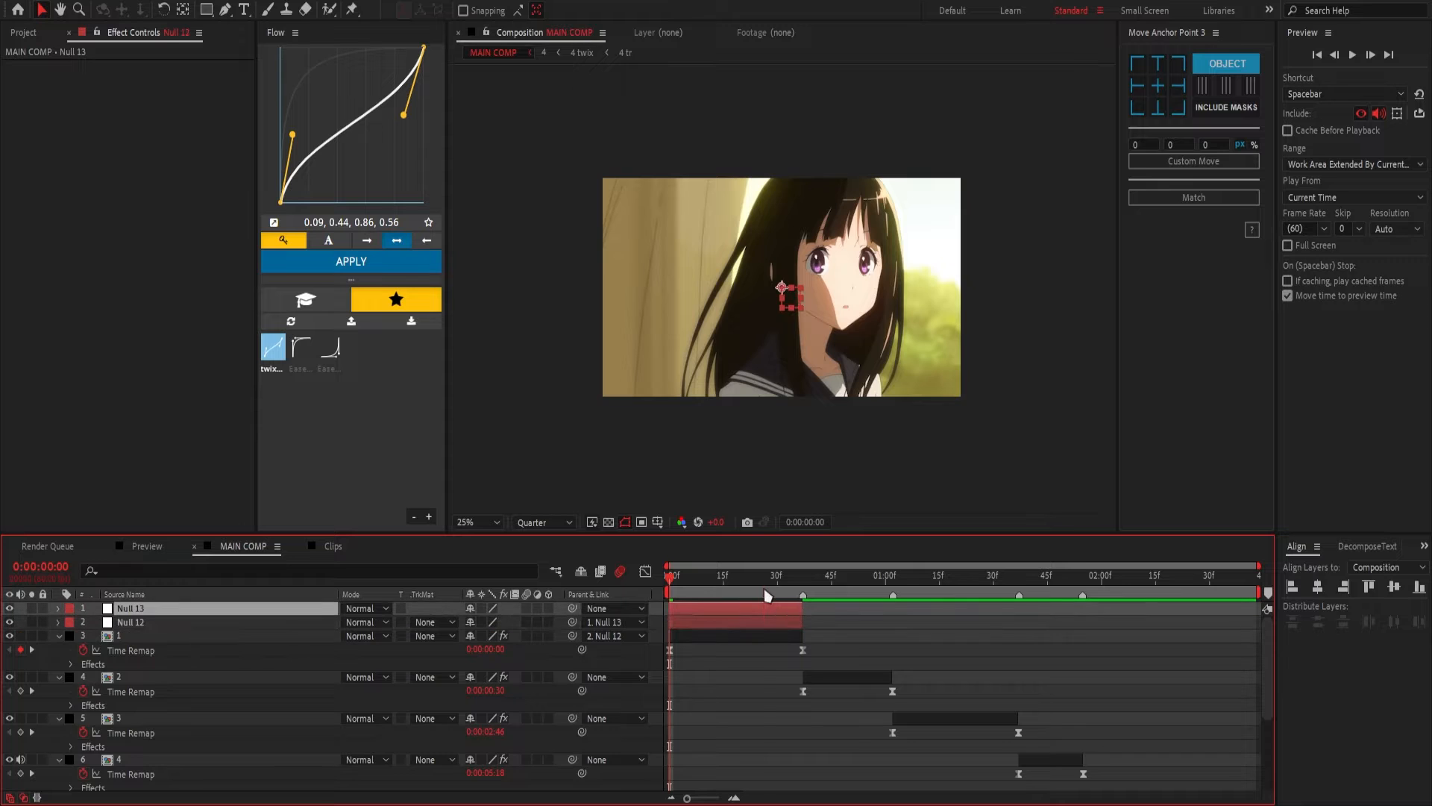
{"action": "left_click_drag", "start_coordinate": [764, 589], "coordinate": [872, 591]}
{"action": "key", "text": "Home"}
{"action": "key", "text": "ctrl+Down"}
{"action": "key", "text": "s"}
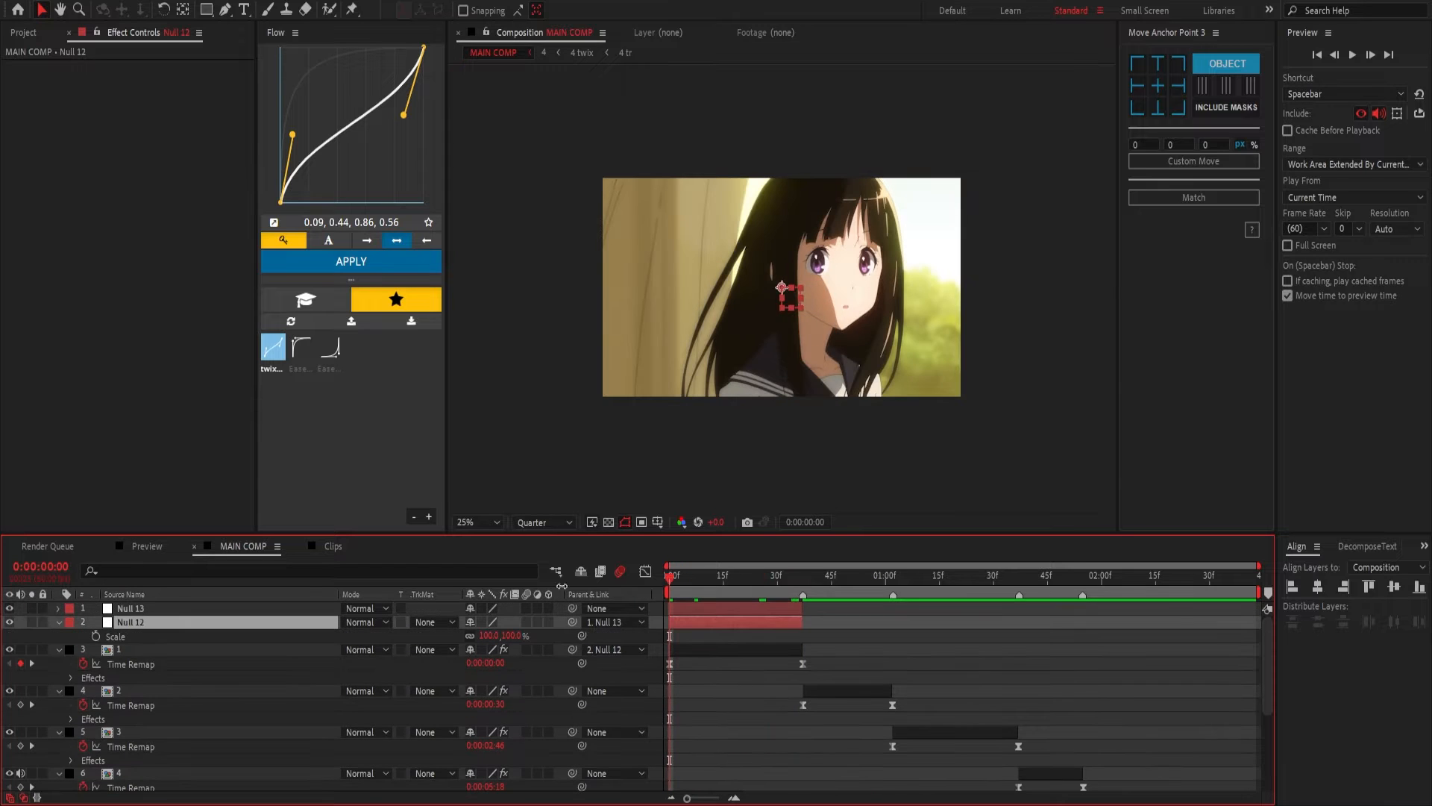
{"action": "left_click", "coordinate": [96, 635]}
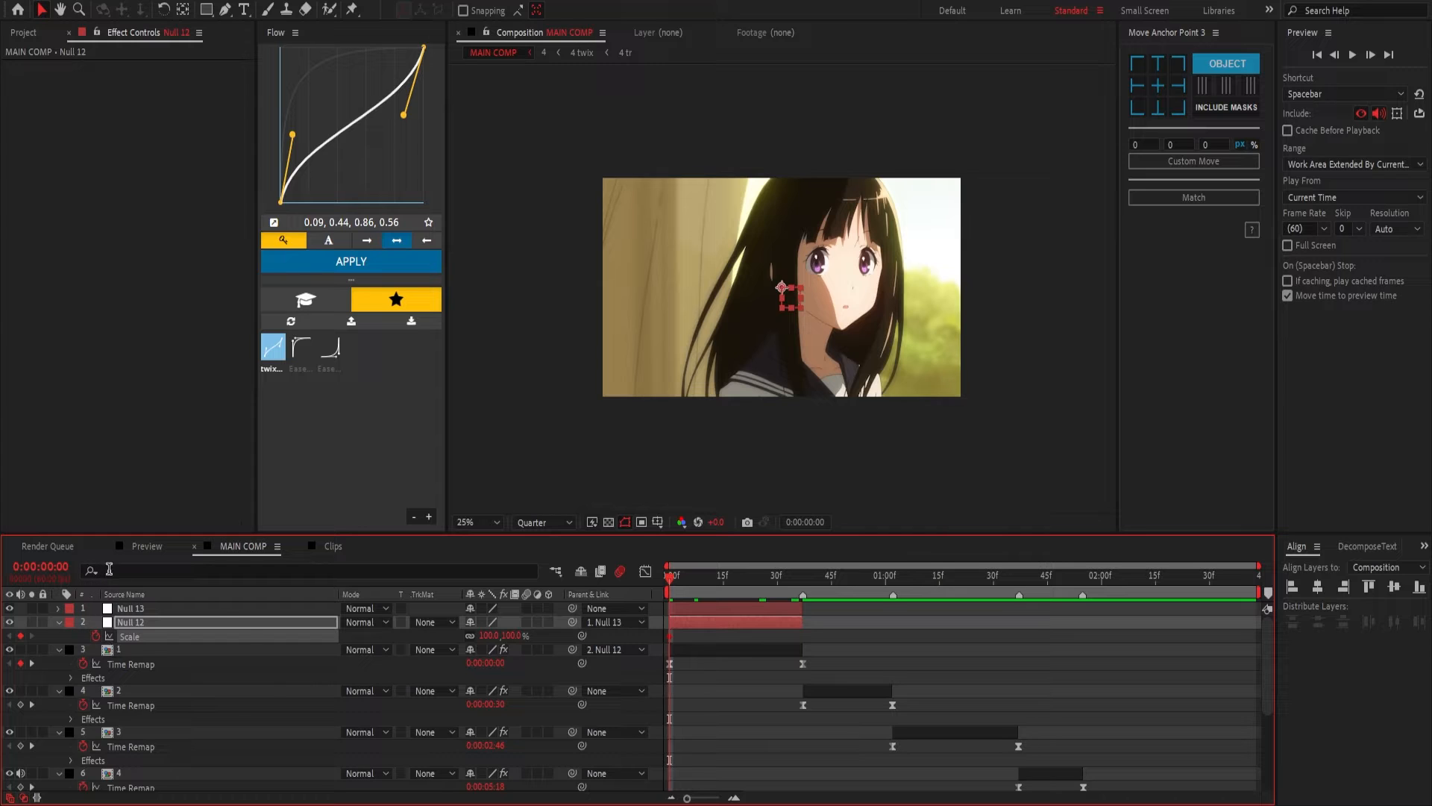
{"action": "left_click", "coordinate": [489, 635]}
{"action": "type", "text": "250"}
{"action": "key", "text": "Return"}
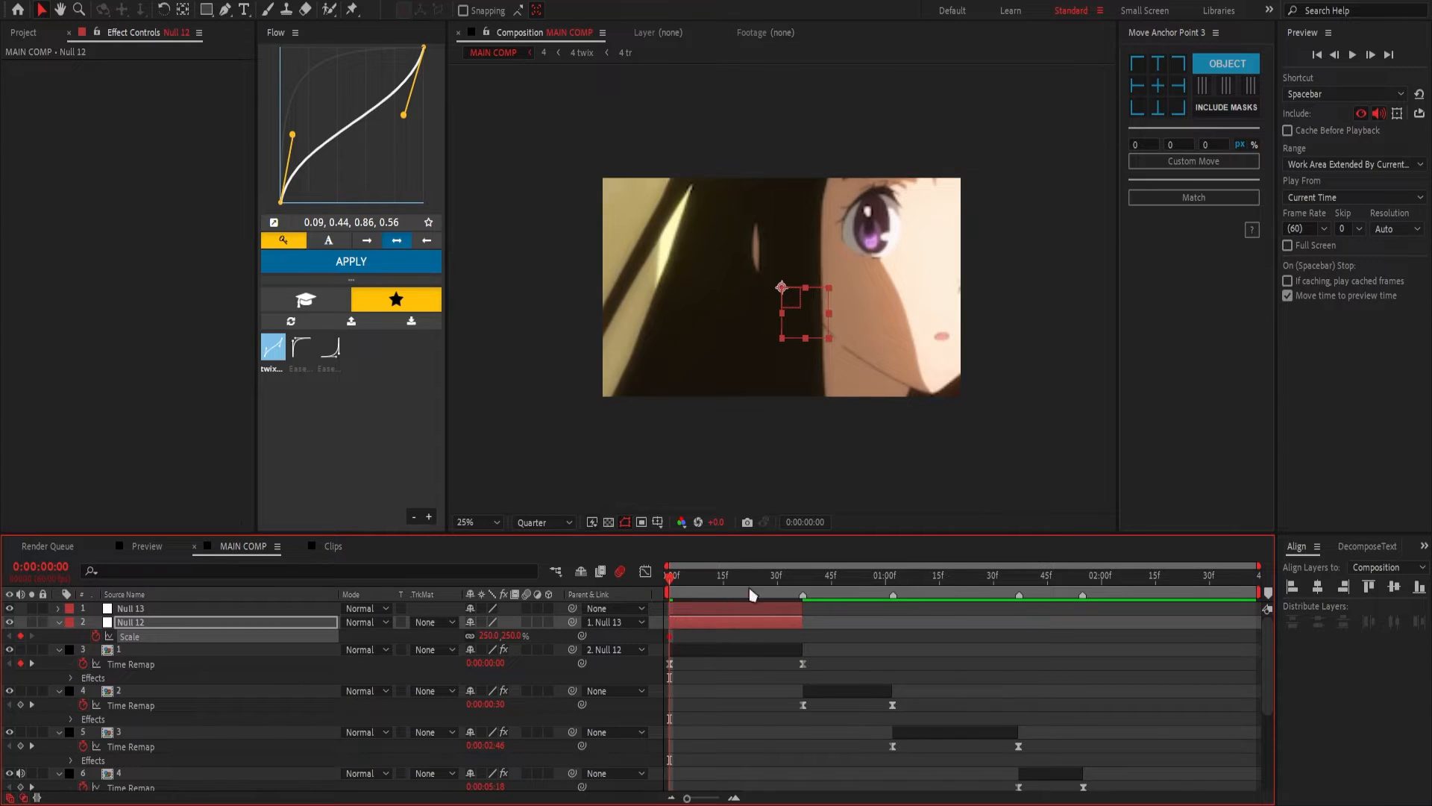
- Add a 100% scale keyframe to Null 12 at frame 31
{"action": "left_click_drag", "start_coordinate": [750, 593], "coordinate": [781, 604]}
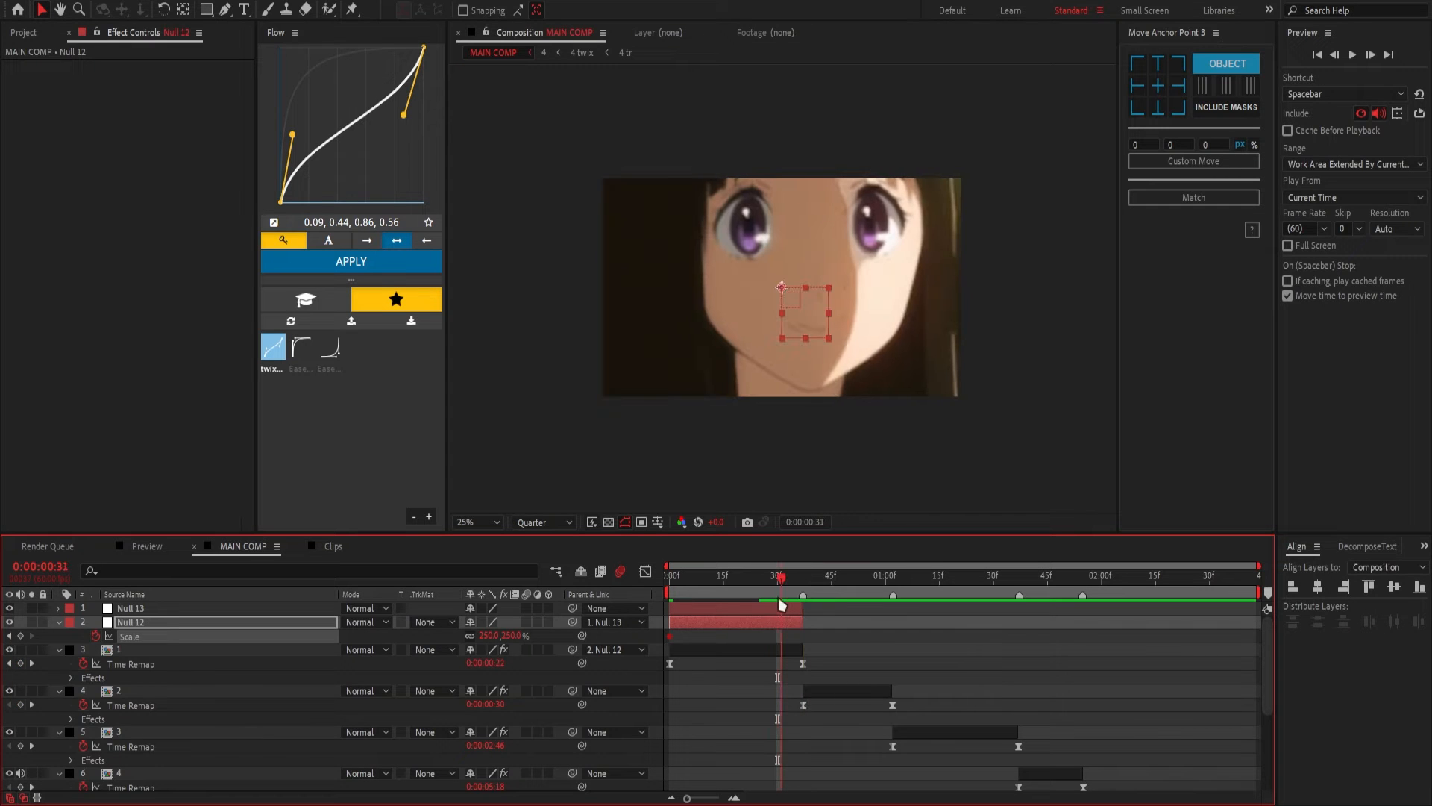
{"action": "left_click", "coordinate": [489, 635]}
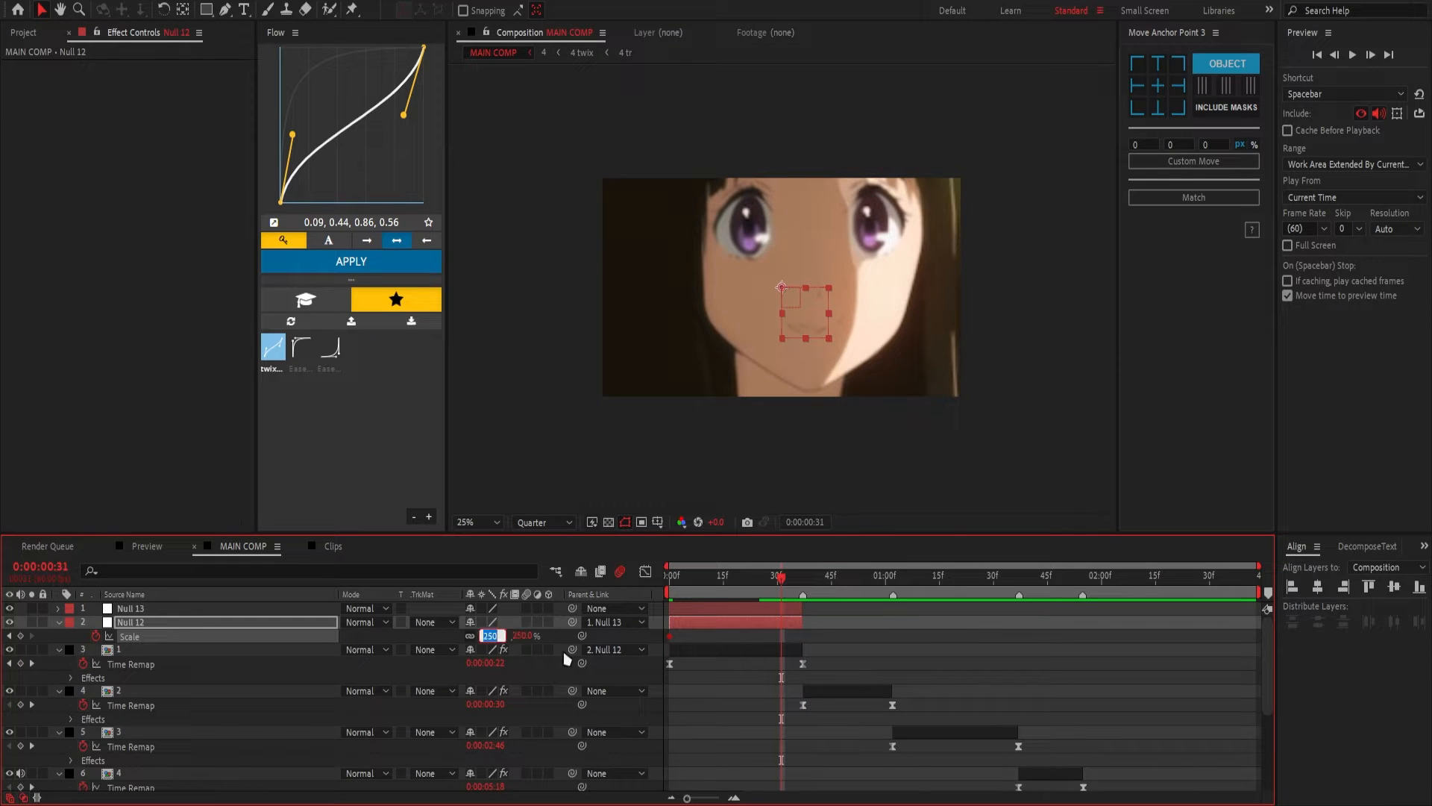
{"action": "type", "text": "100"}
{"action": "key", "text": "Return"}
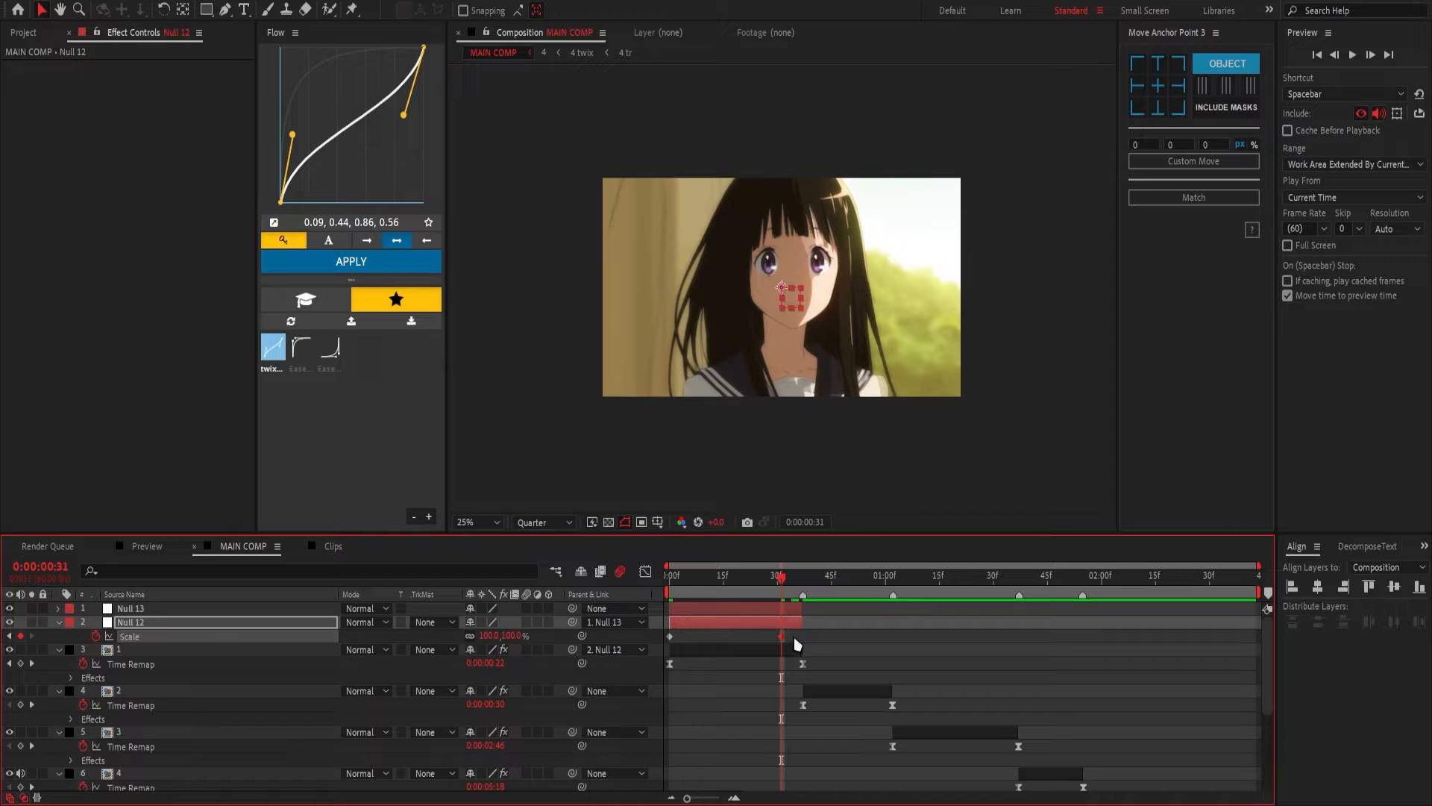
- Easy-ease Null 12's scale keyframes and shape the value curve to drop steeply at the start and flatten towards the end
{"action": "left_click_drag", "start_coordinate": [796, 639], "coordinate": [625, 652]}
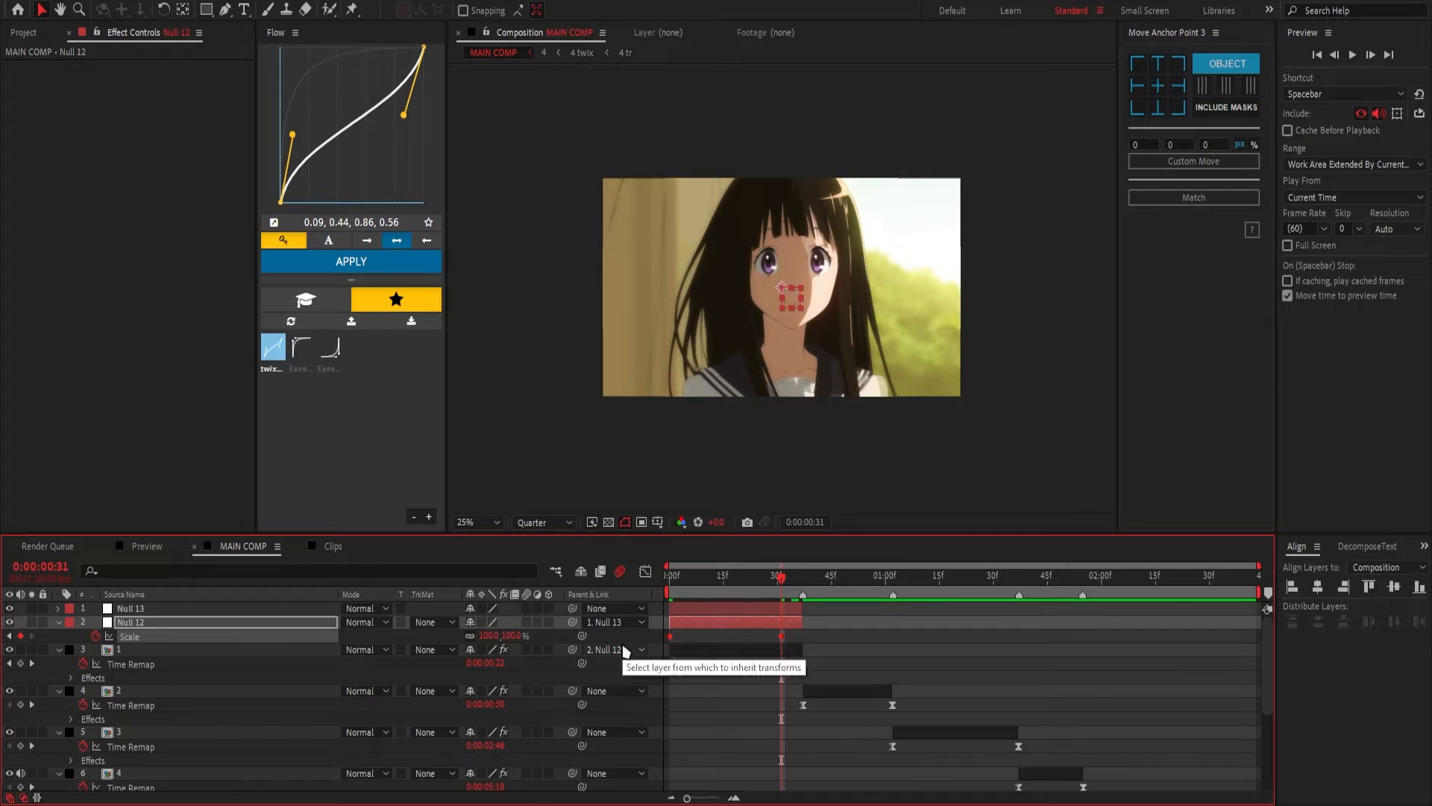
{"action": "key", "text": "F9"}
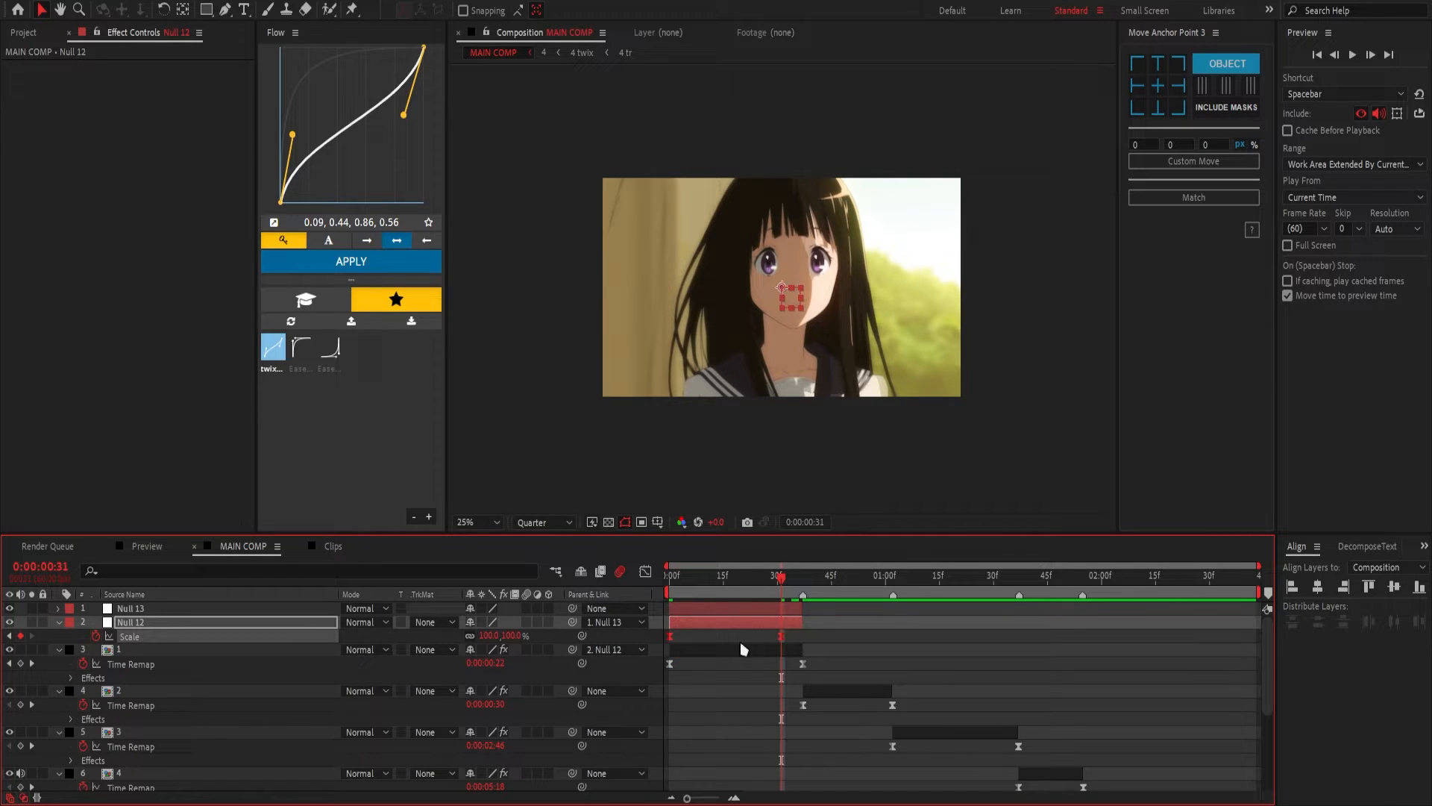
{"action": "left_click", "coordinate": [646, 573]}
{"action": "scroll", "coordinate": [806, 587], "scroll_direction": "up", "scroll_amount": 3}
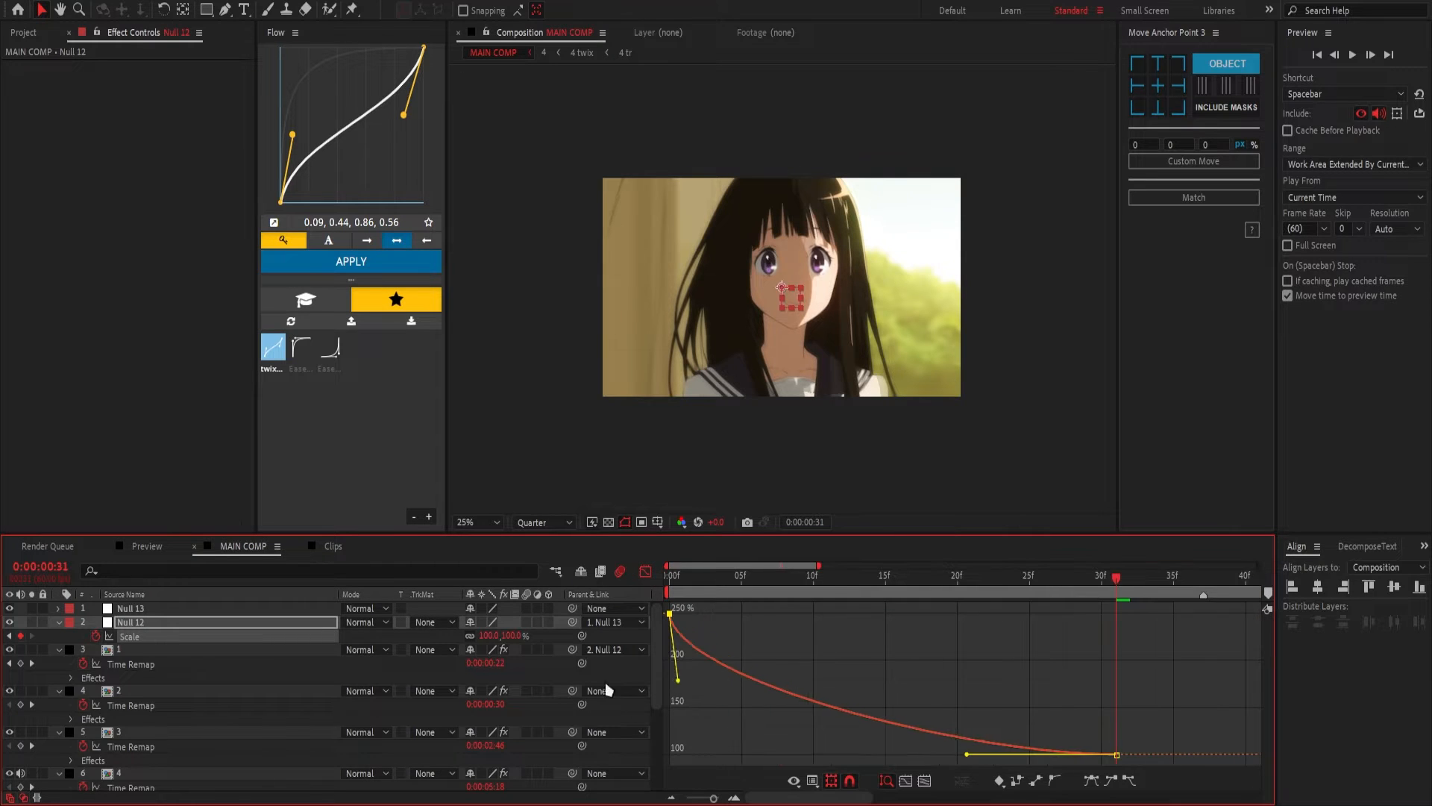
{"action": "left_click_drag", "start_coordinate": [679, 701], "coordinate": [637, 737]}
{"action": "left_click_drag", "start_coordinate": [967, 754], "coordinate": [670, 747]}
{"action": "key", "text": "Home"}
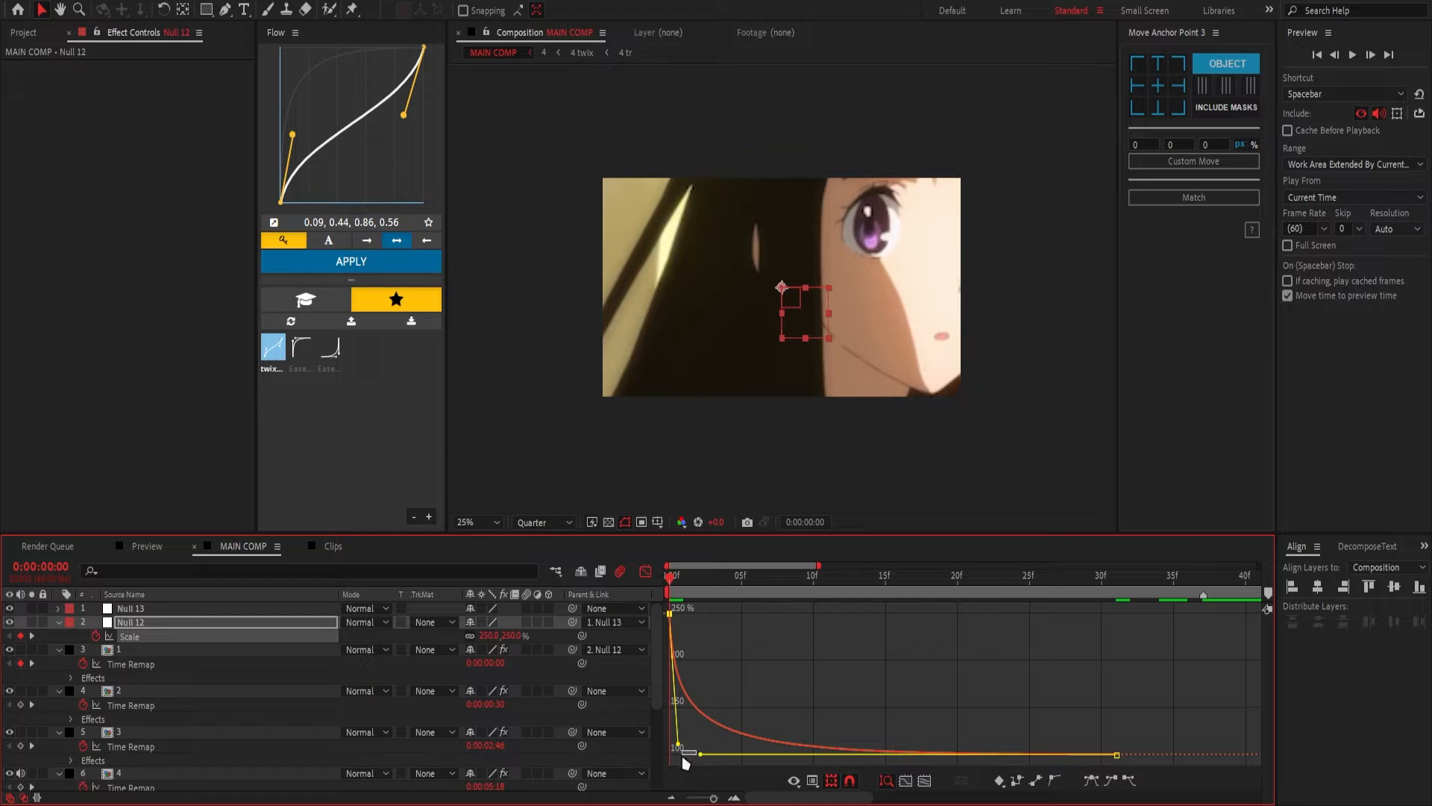
- Enable motion blur on all layers and check the composition's advanced motion blur settings
{"action": "key", "text": "ctrl+z"}
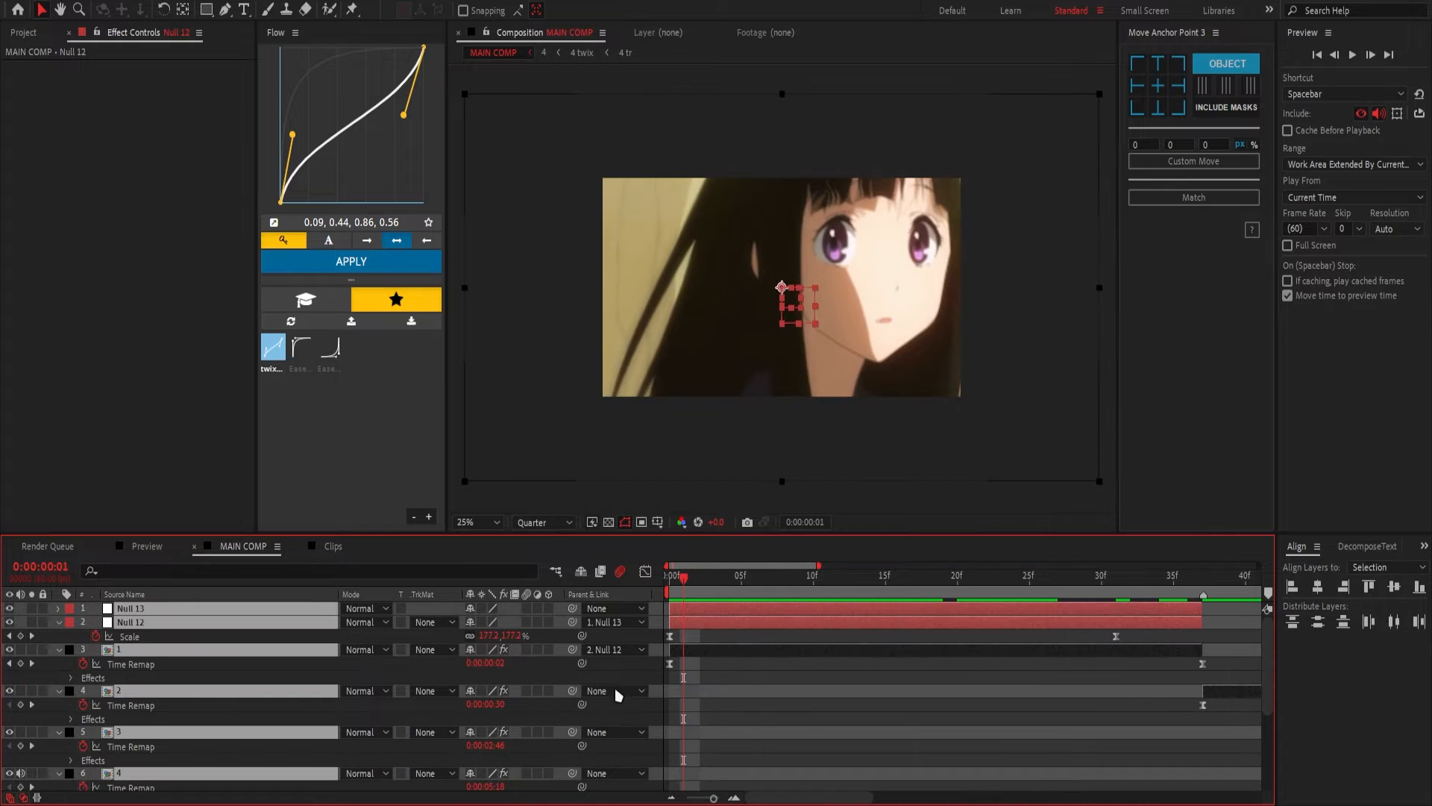
{"action": "left_click", "coordinate": [527, 653]}
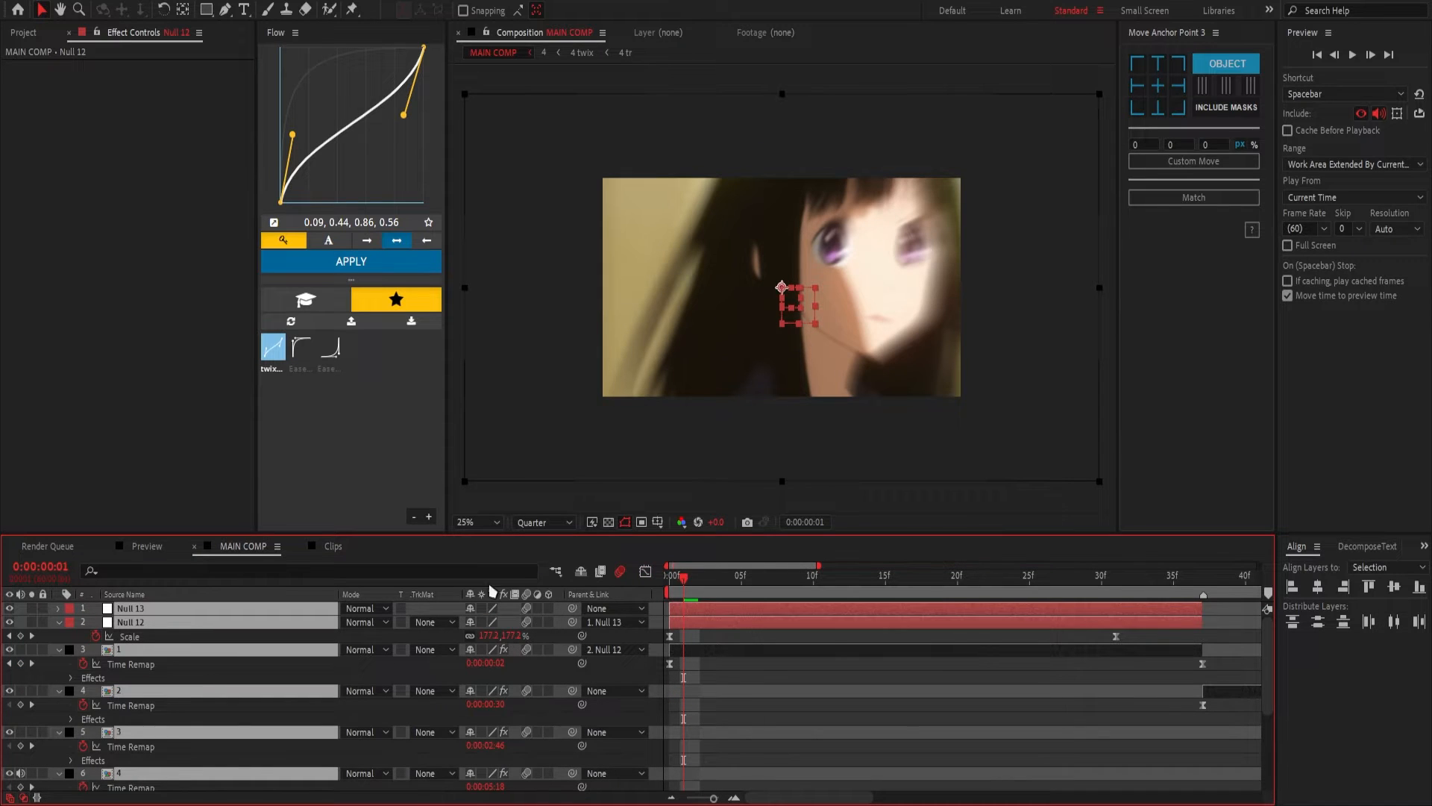
{"action": "key", "text": "ctrl+k"}
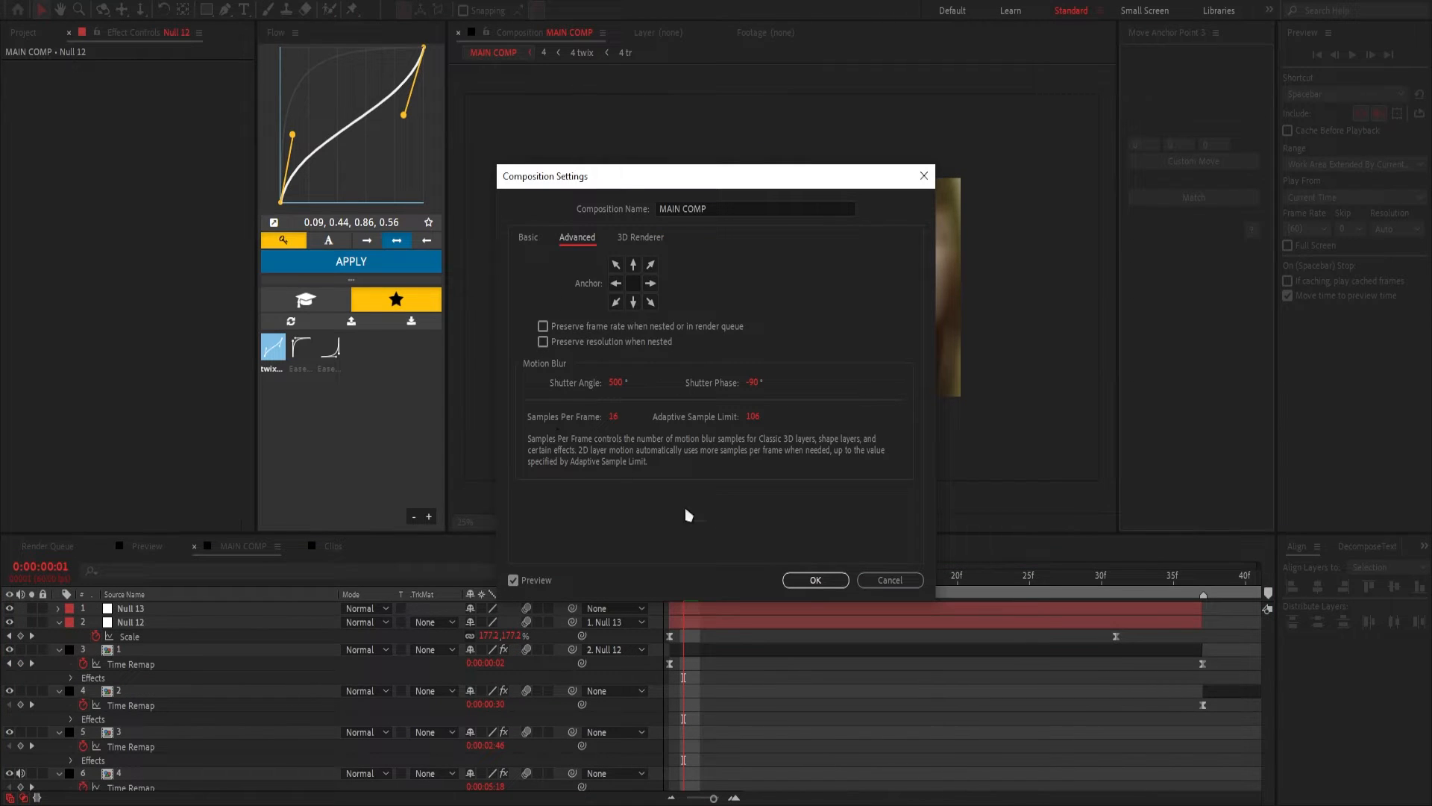
{"action": "left_click", "coordinate": [798, 582]}
- Keyframe Null 13's scale at 100% on frame 21 and 250% on frame 37, where clip 1 ends
{"action": "left_click_drag", "start_coordinate": [673, 579], "coordinate": [968, 711]}
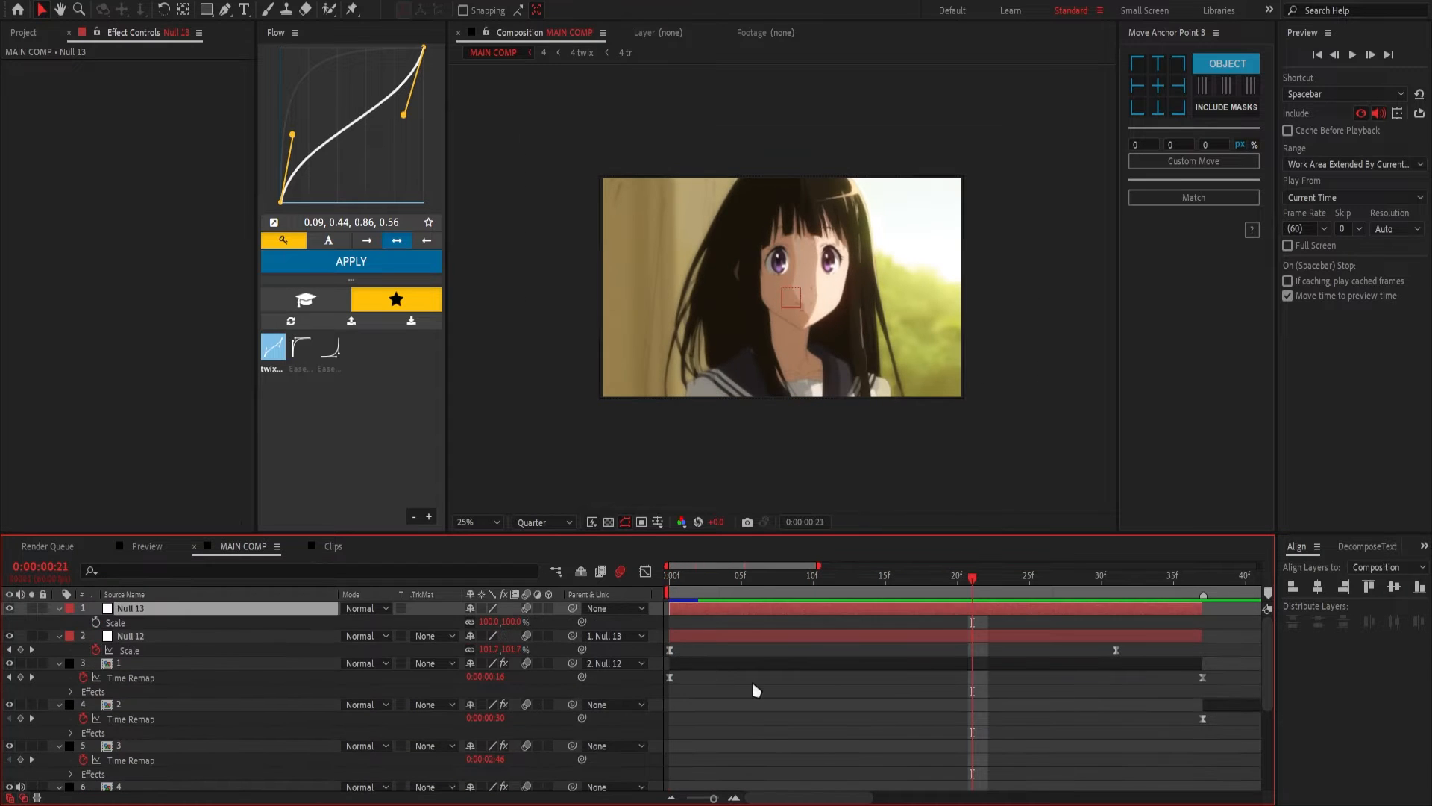
{"action": "left_click", "coordinate": [754, 686]}
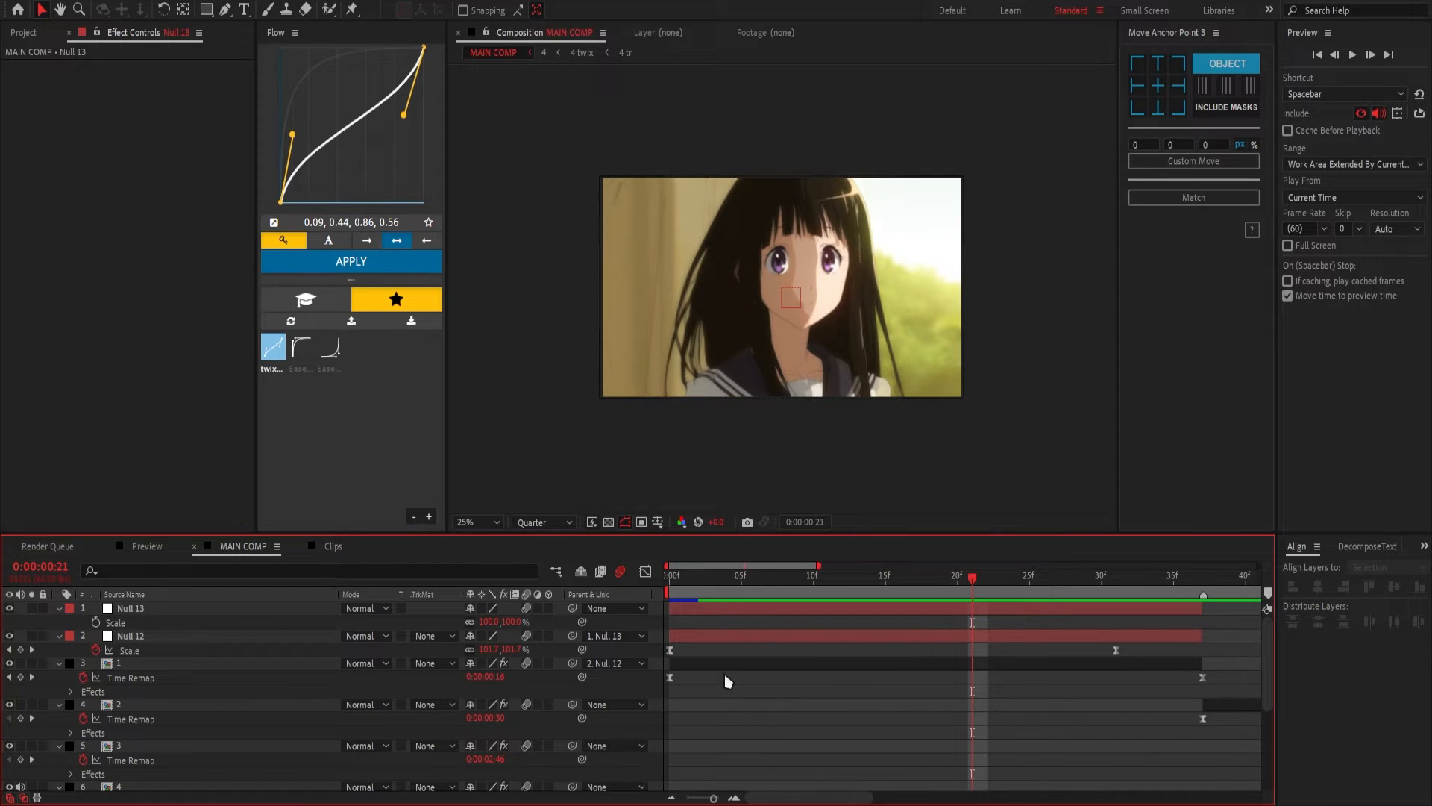
{"action": "key", "text": "End"}
{"action": "left_click", "coordinate": [490, 621]}
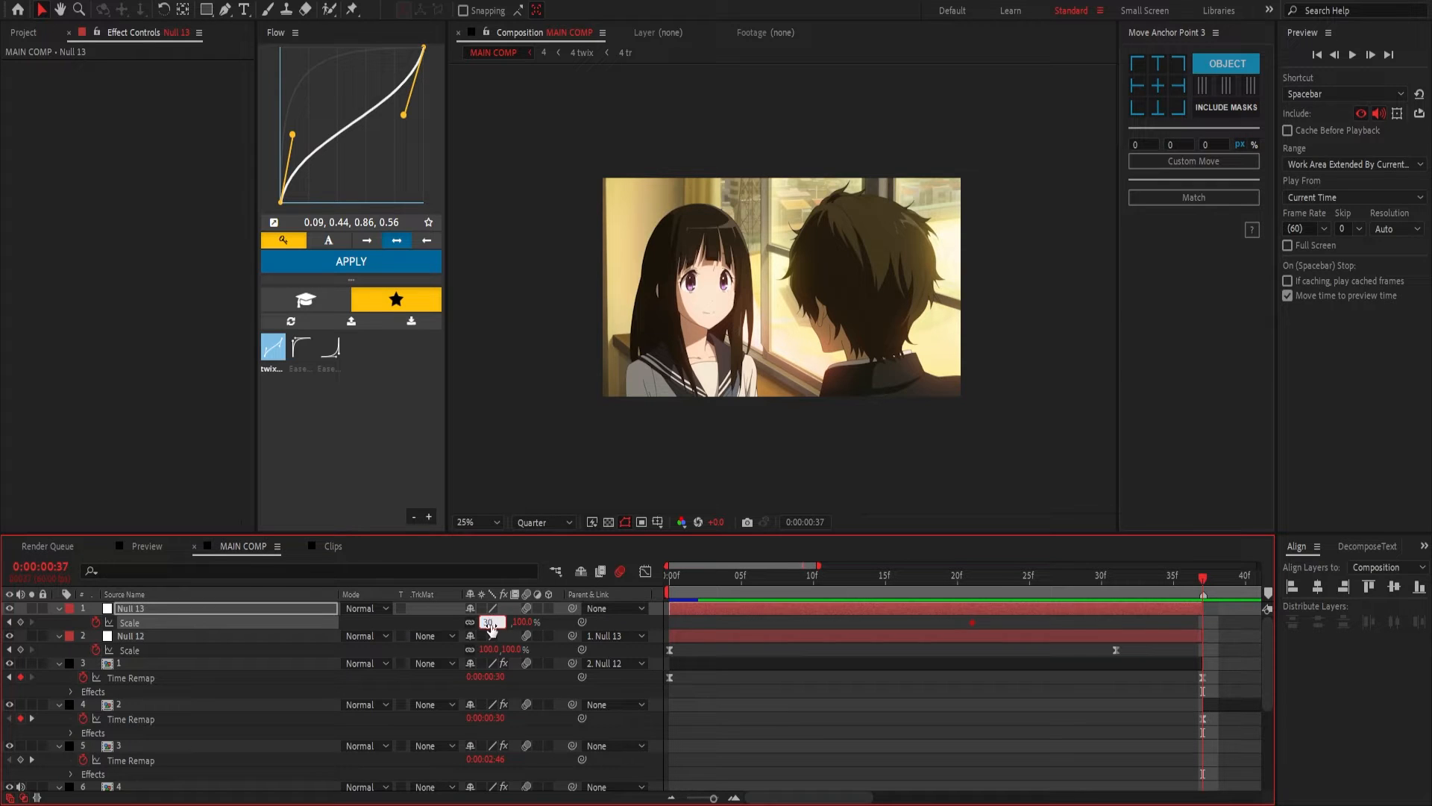
{"action": "type", "text": "30"}
{"action": "key", "text": "Return"}
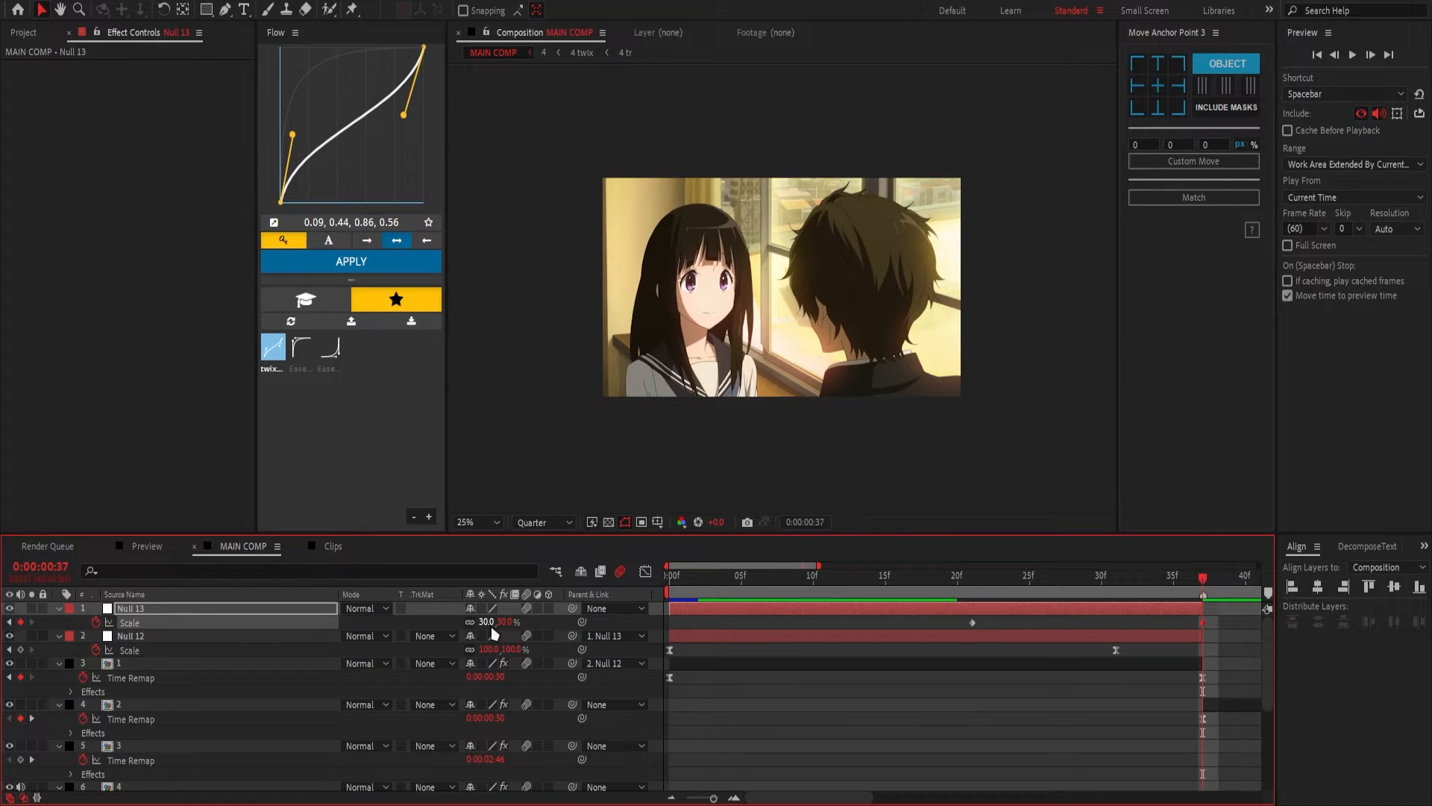
{"action": "left_click", "coordinate": [488, 622]}
{"action": "type", "text": "250"}
{"action": "key", "text": "Return"}
{"action": "key", "text": "Page_Up"}
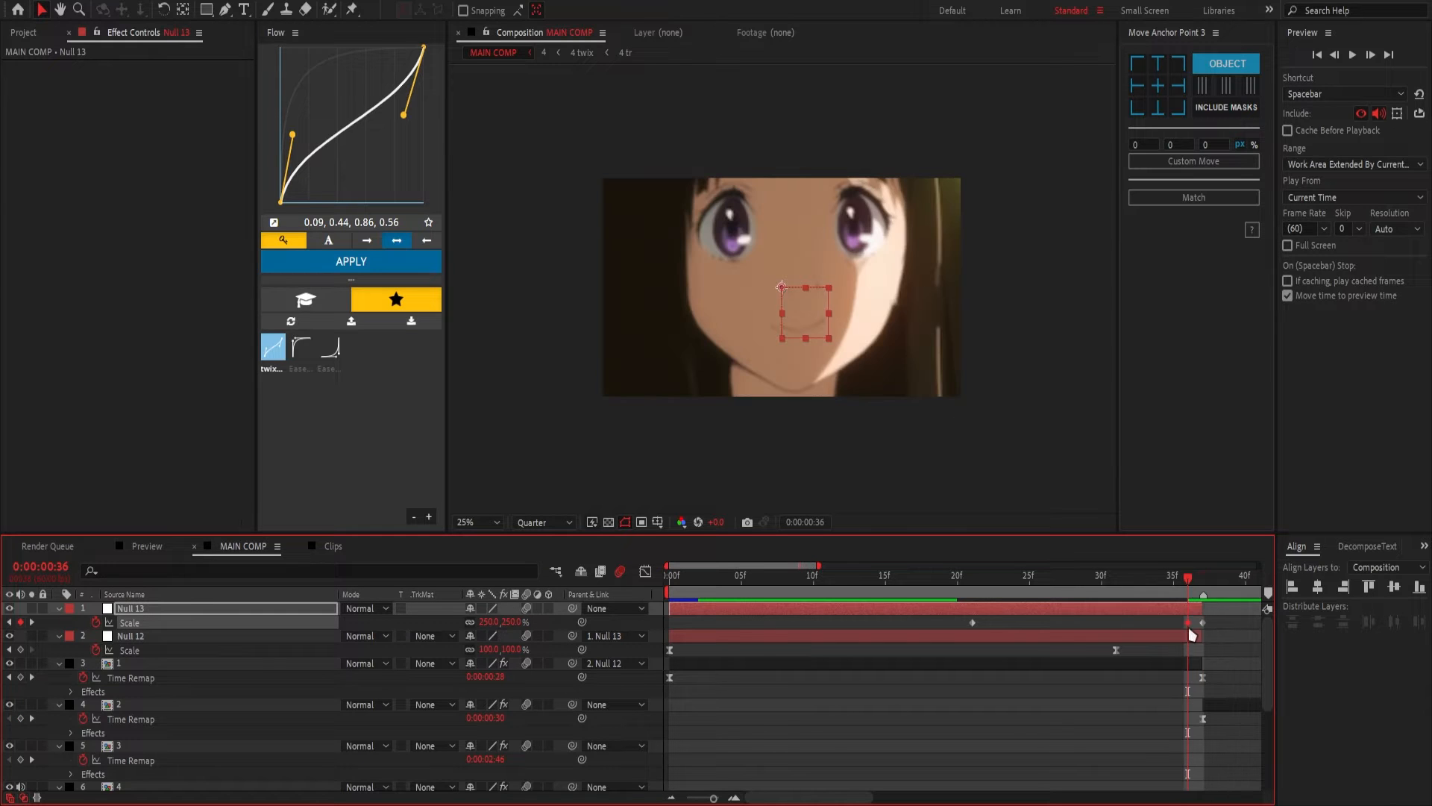
{"action": "left_click_drag", "start_coordinate": [1190, 625], "coordinate": [1204, 625]}
{"action": "left_click", "coordinate": [1155, 626]}
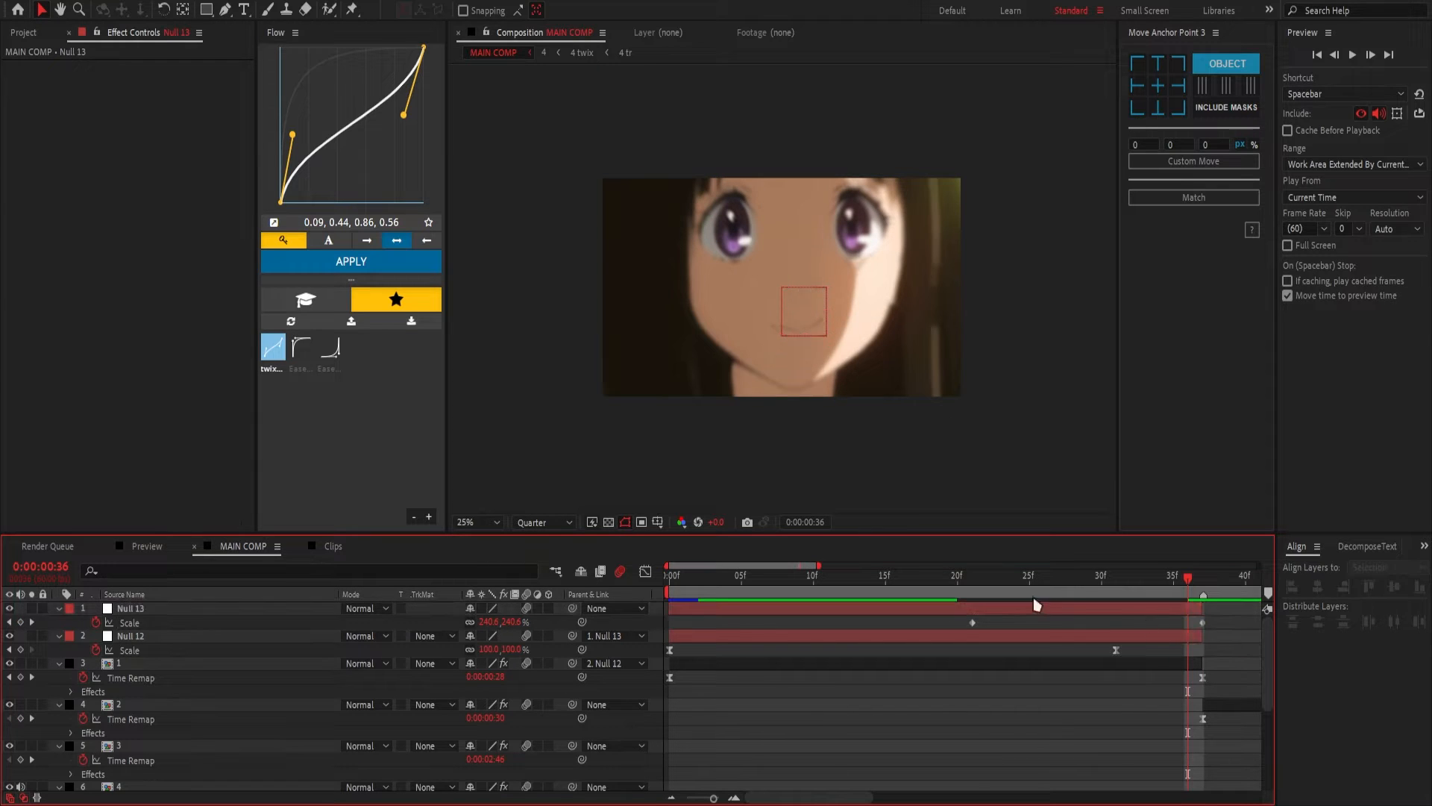
- Easy-ease Null 13's scale keyframes, shape the value curve to stay flat and rise steeply at the end, and preview the zoom
{"action": "left_click_drag", "start_coordinate": [1036, 578], "coordinate": [957, 579]}
{"action": "left_click_drag", "start_coordinate": [943, 614], "coordinate": [1215, 623]}
{"action": "key", "text": "F9"}
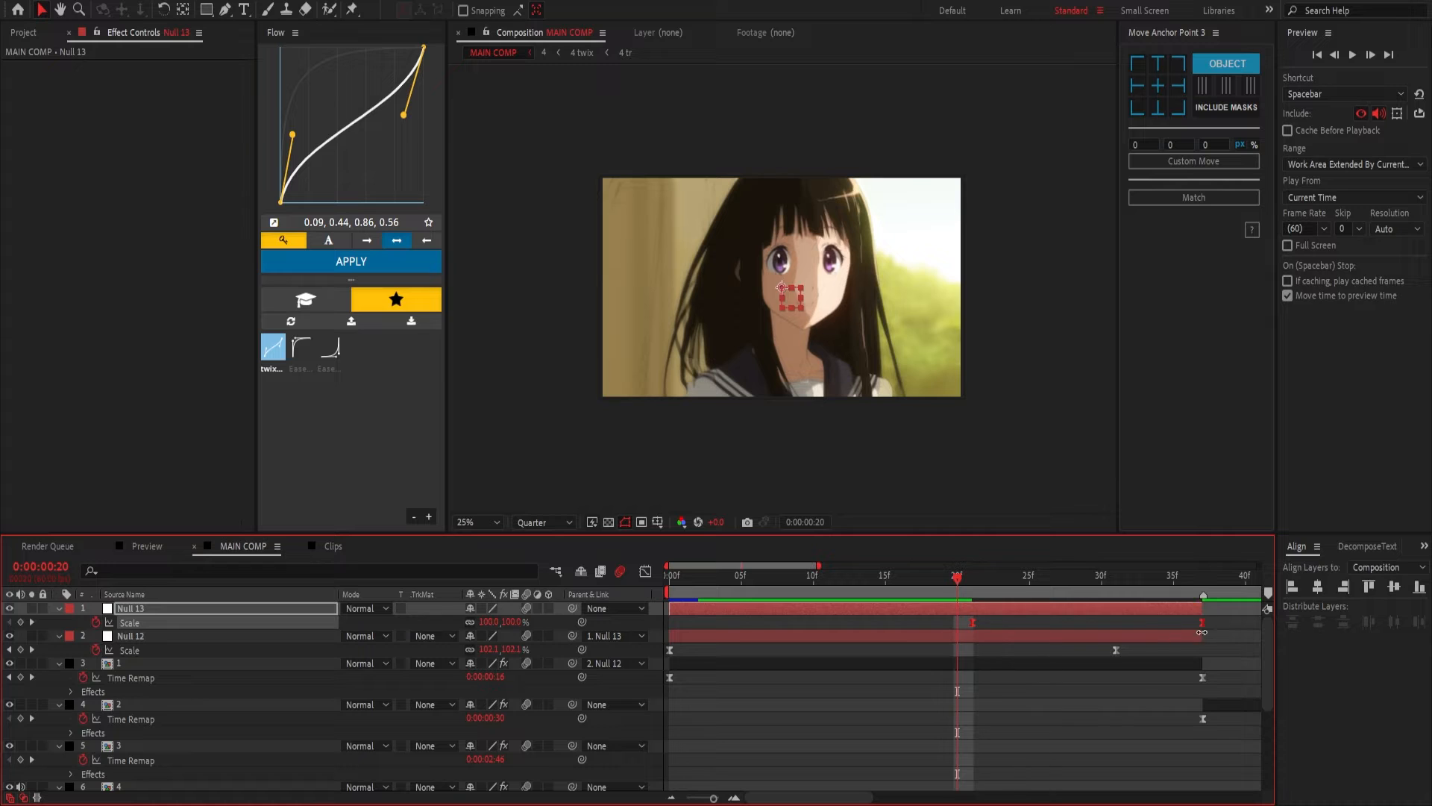
{"action": "left_click", "coordinate": [1198, 627]}
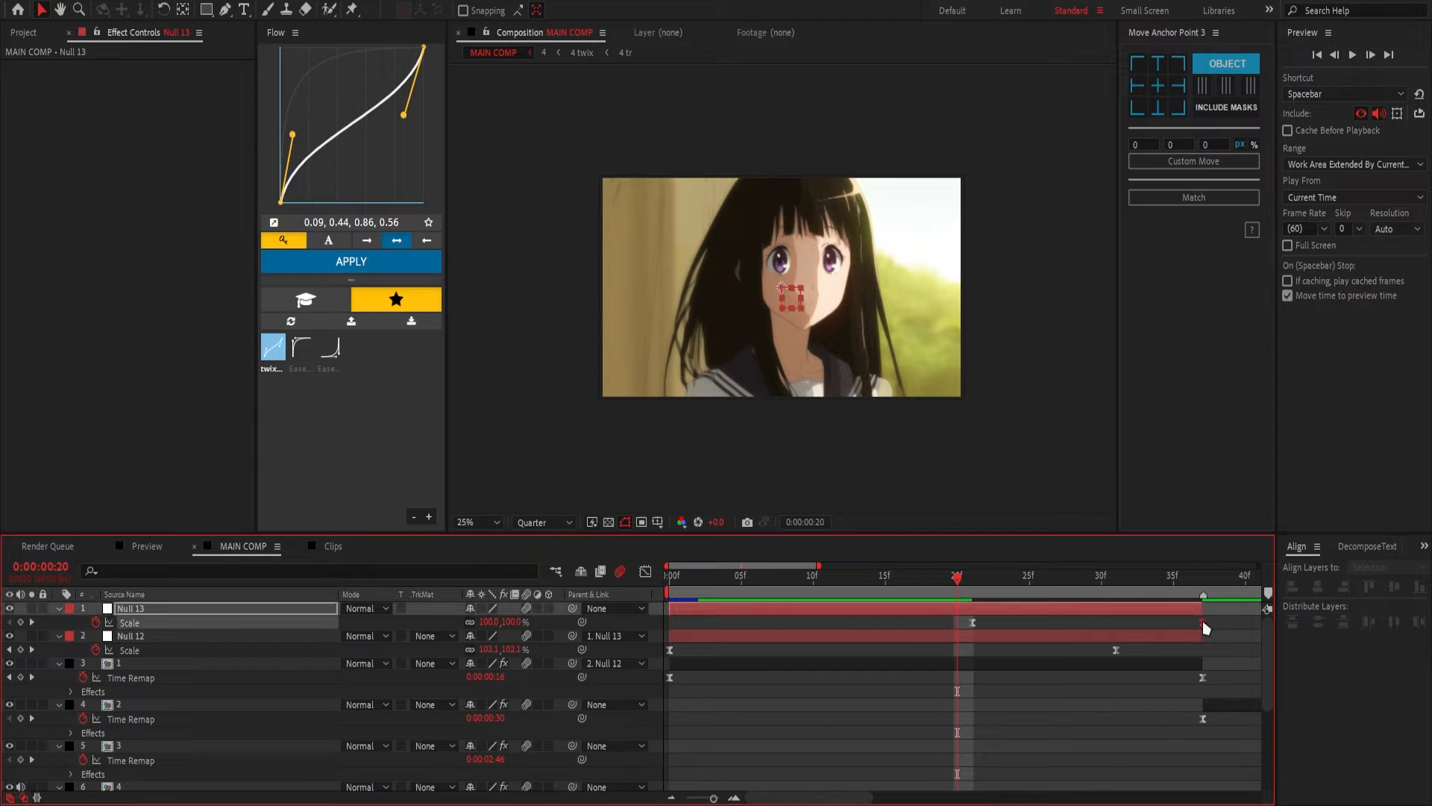
{"action": "left_click", "coordinate": [1202, 623]}
{"action": "left_click", "coordinate": [645, 572]}
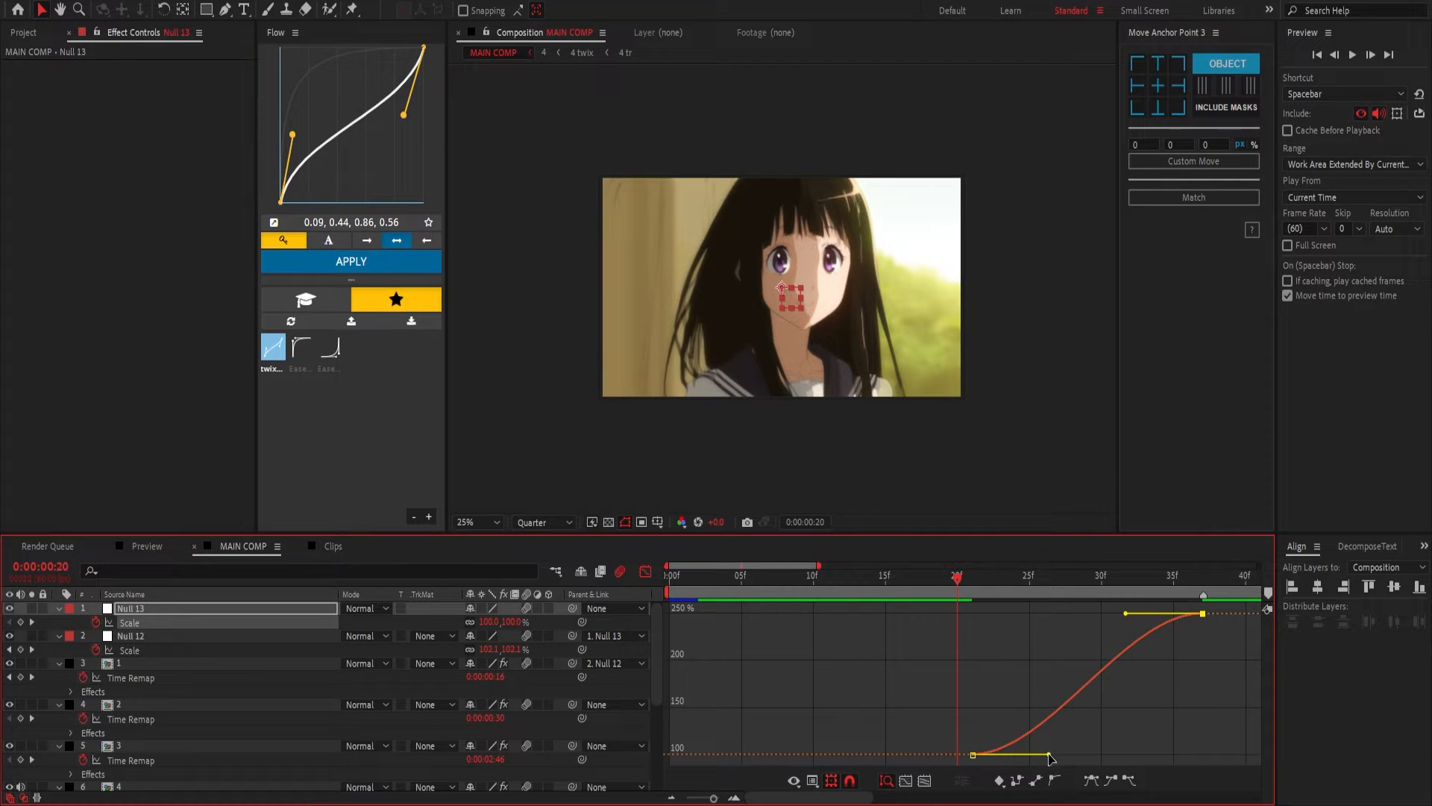
{"action": "left_click_drag", "start_coordinate": [1049, 756], "coordinate": [1181, 754]}
{"action": "left_click_drag", "start_coordinate": [1125, 613], "coordinate": [1173, 723]}
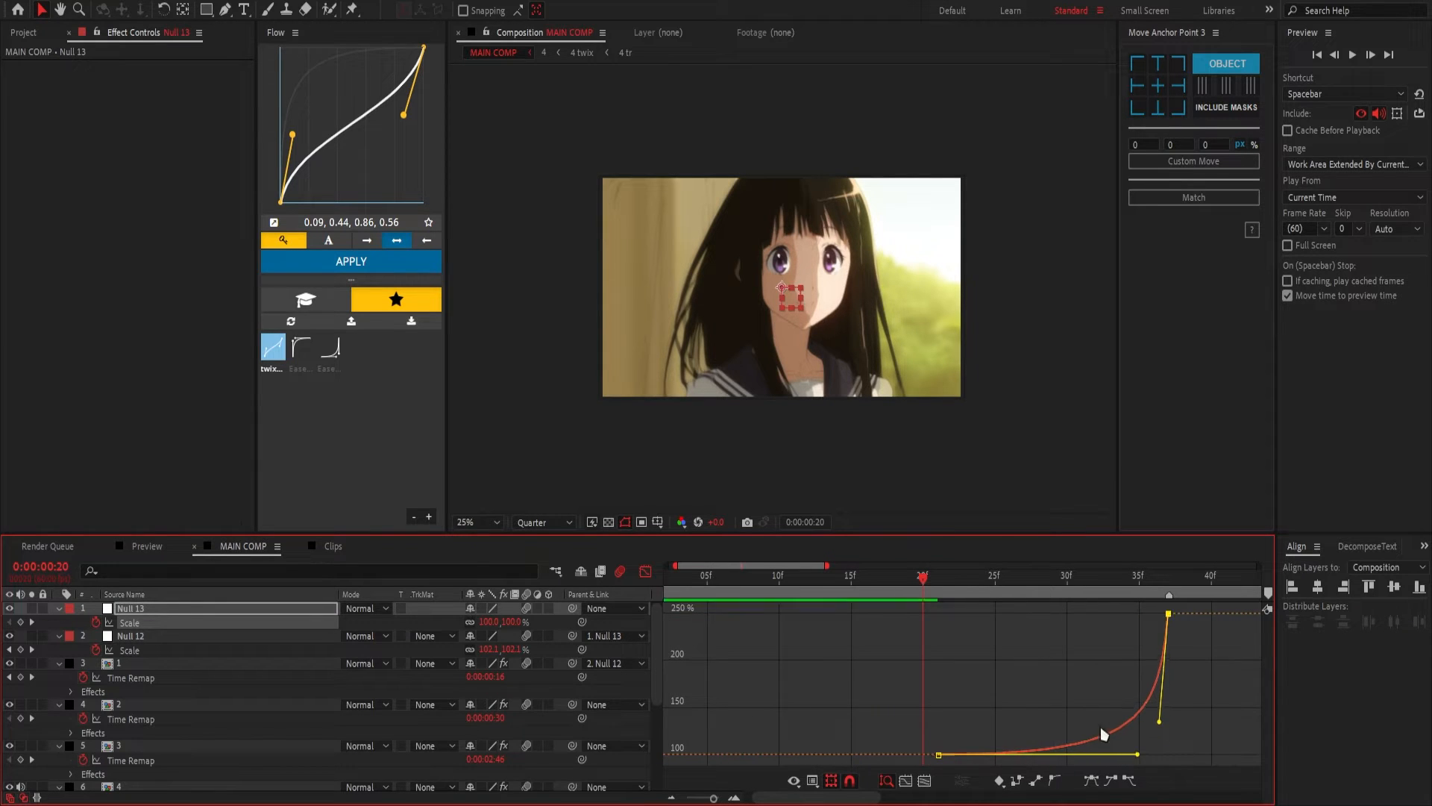
{"action": "left_click_drag", "start_coordinate": [933, 597], "coordinate": [1244, 668]}
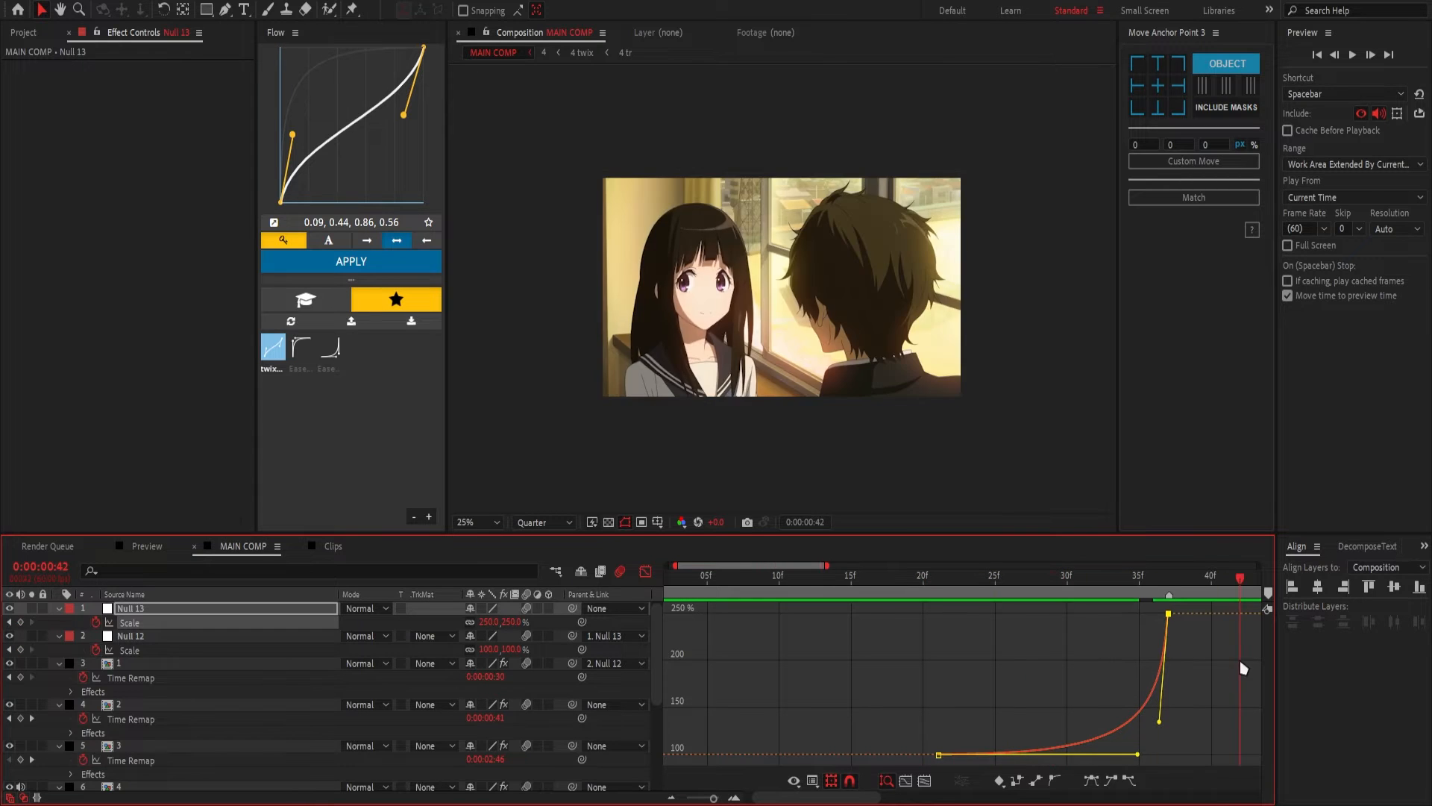
{"action": "key", "text": "Home"}
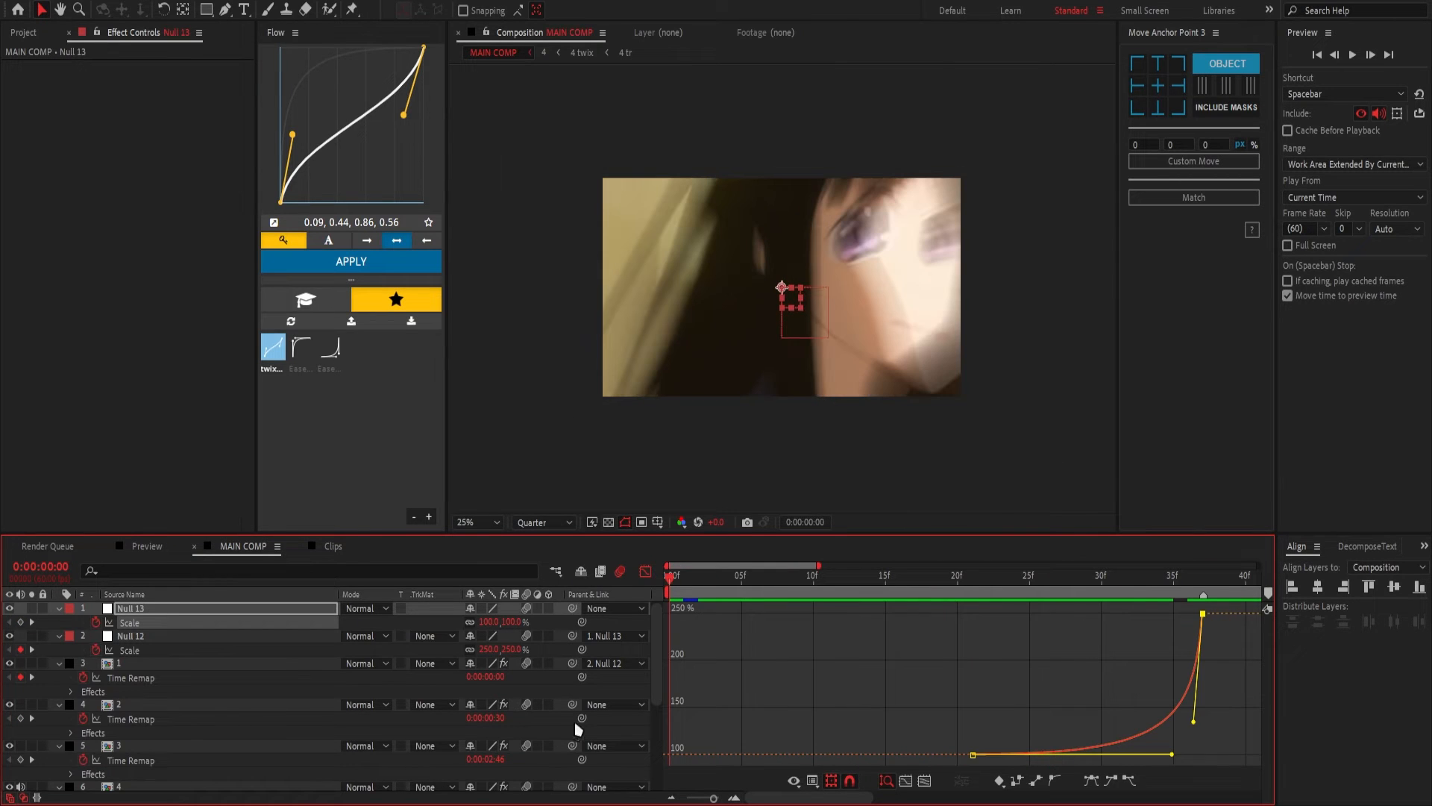
{"action": "key", "text": "shift+F3"}
{"action": "key", "text": "space"}
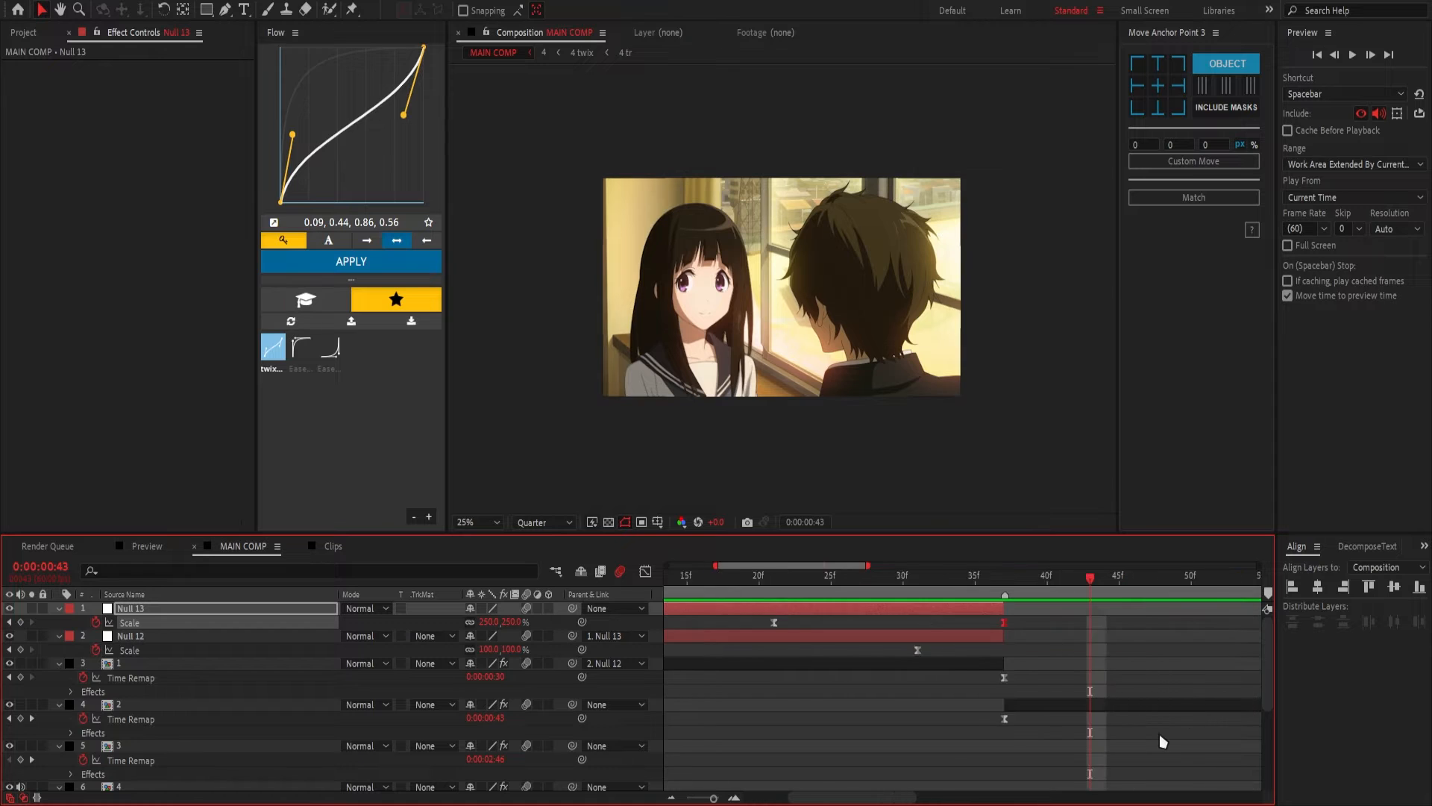
- Add two null objects above clip 2 and make them start where the clip starts, on frame 37
{"action": "left_click", "coordinate": [943, 706]}
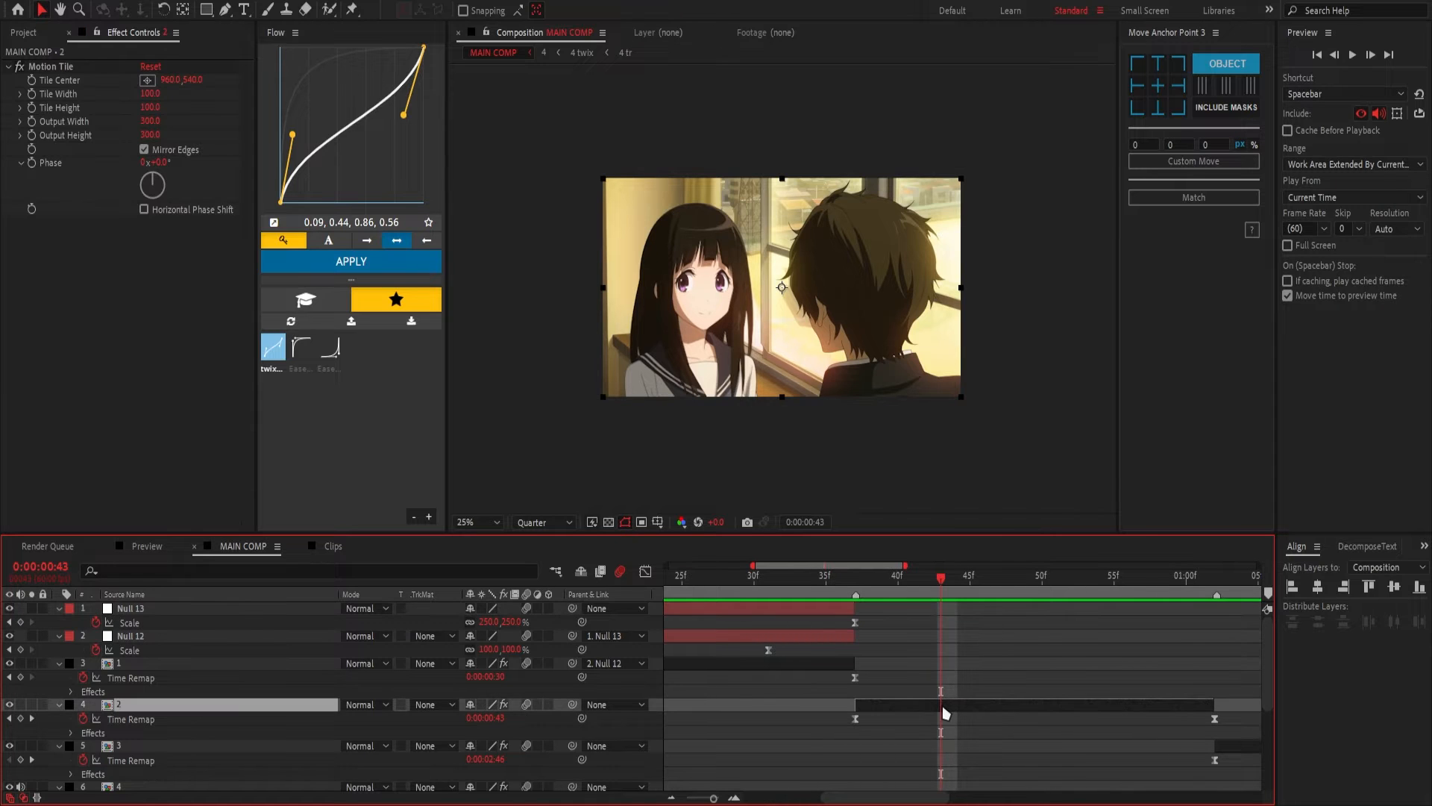
{"action": "key", "text": "ctrl+alt+shift+y"}
{"action": "key", "text": "ctrl+alt+shift+y"}
{"action": "left_click", "coordinate": [944, 716], "text": "shift"}
{"action": "key", "text": "j"}
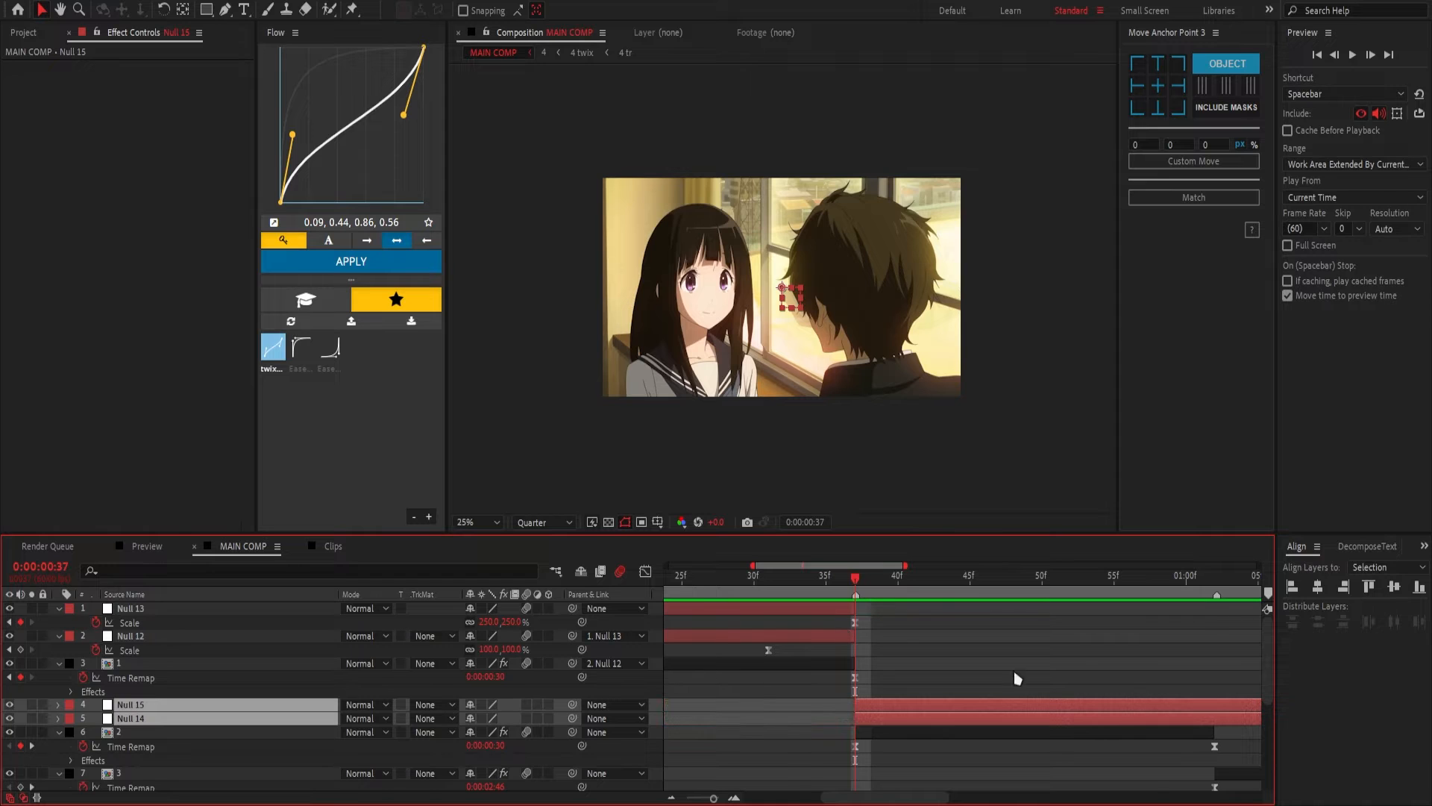
- Trim Null 14 and Null 15 to clip 2's end, parenting clip 2 to Null 14 and Null 14 to Null 15
{"action": "scroll", "coordinate": [1037, 668], "scroll_direction": "right", "scroll_amount": 3}
{"action": "left_click", "coordinate": [992, 582]}
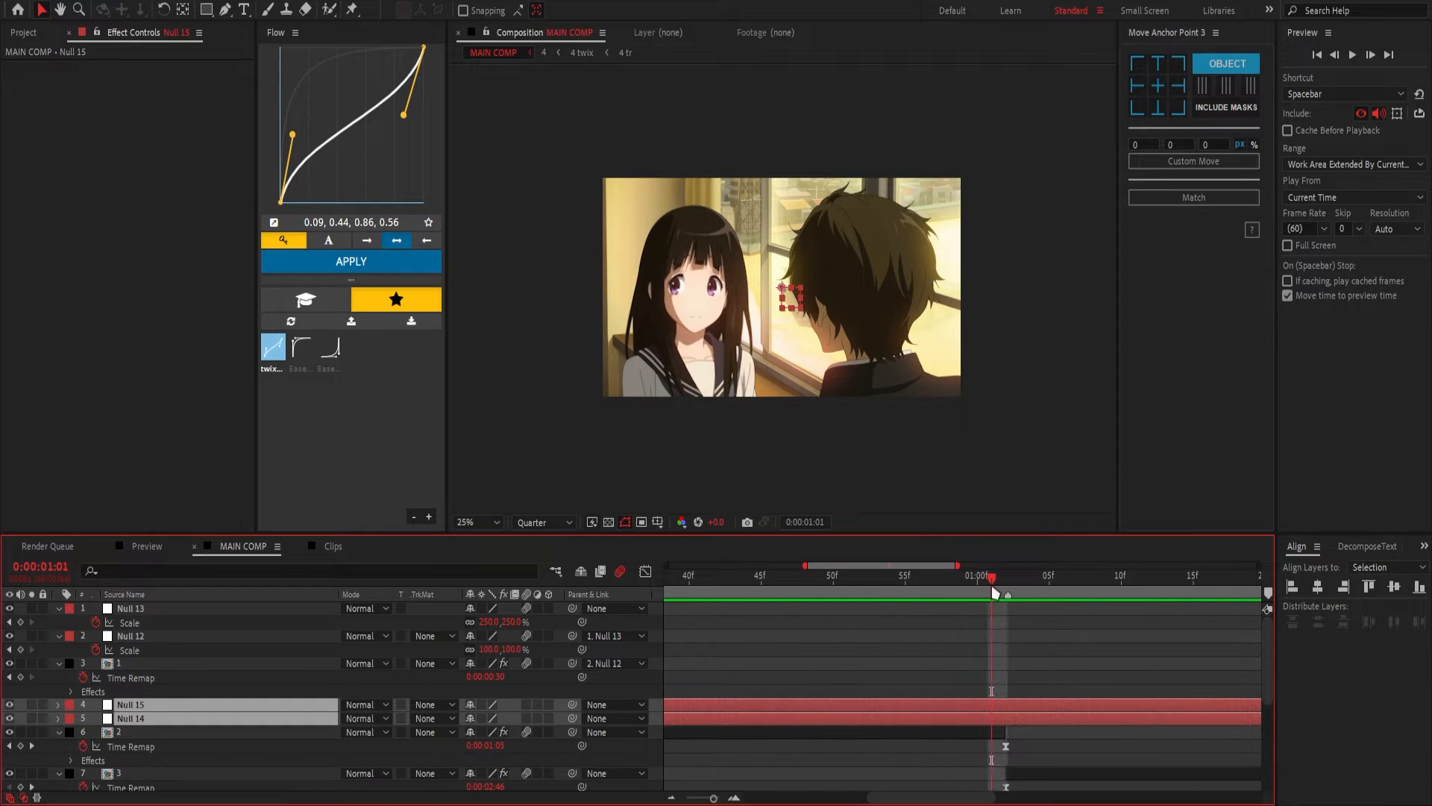
{"action": "key", "text": "alt+bracketright"}
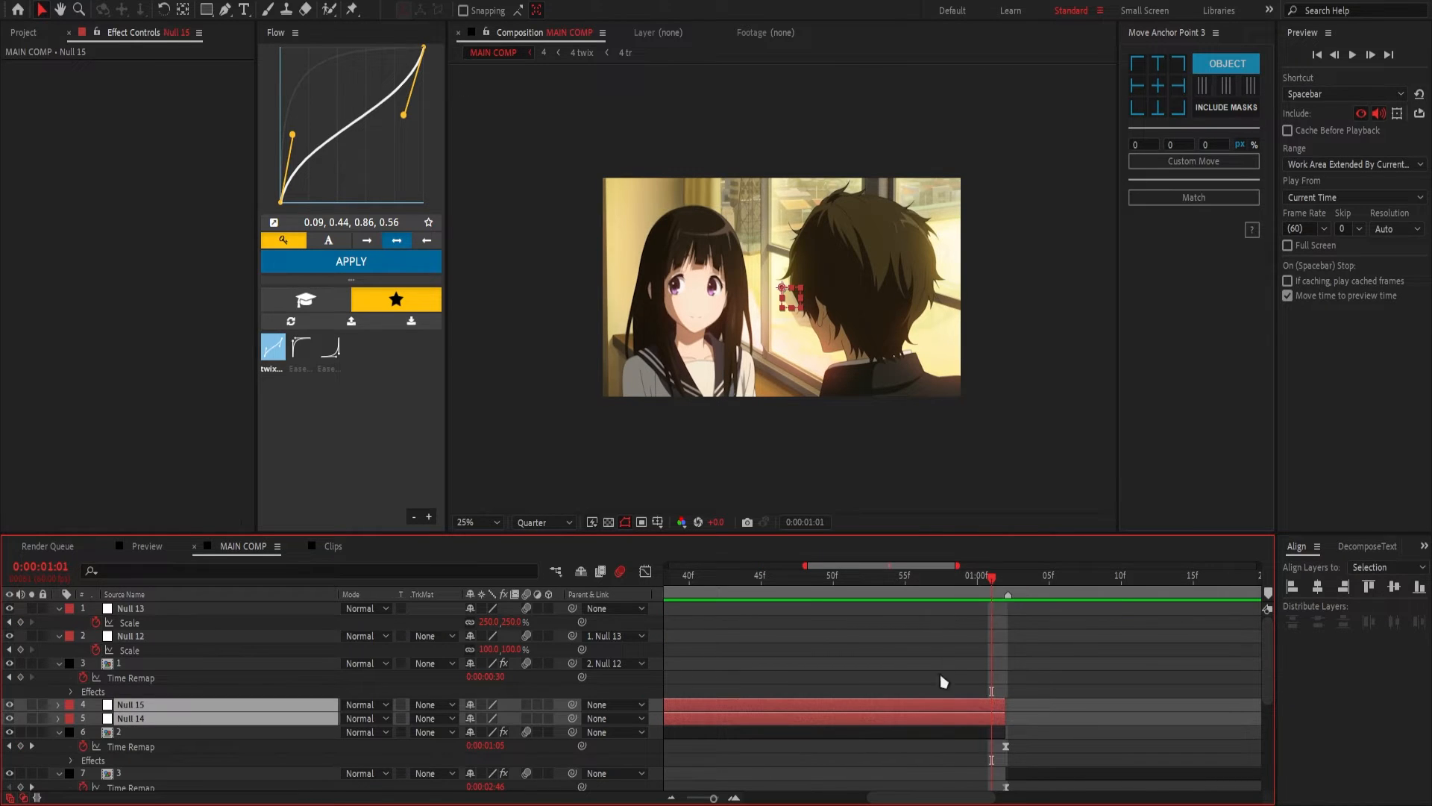
{"action": "left_click_drag", "start_coordinate": [572, 732], "coordinate": [243, 706]}
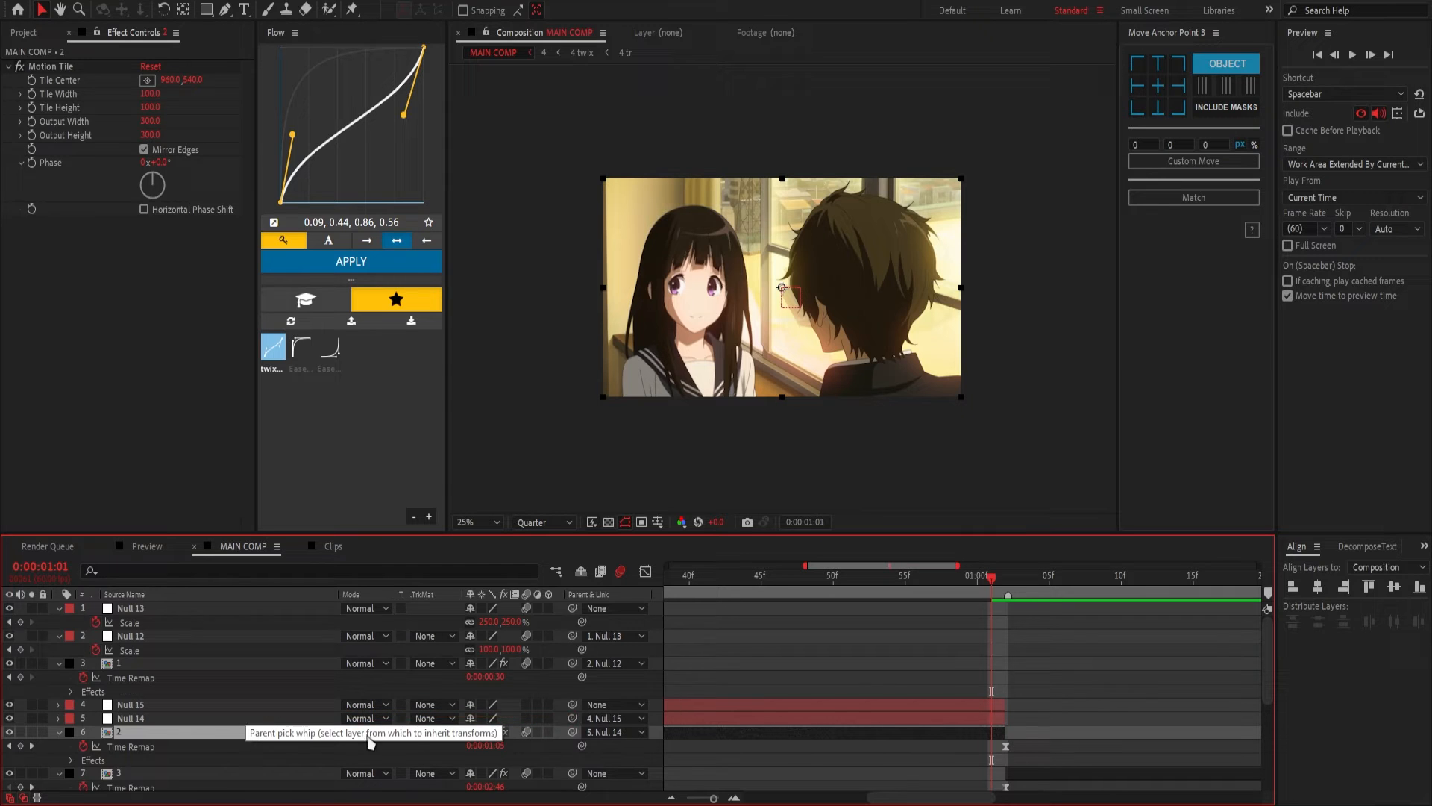
{"action": "left_click", "coordinate": [737, 755]}
- Set Null 13's scale keyframe on frame 37 to 30% and check its curve and the zoom-out around the cut
{"action": "key", "text": "j"}
{"action": "left_click", "coordinate": [489, 625]}
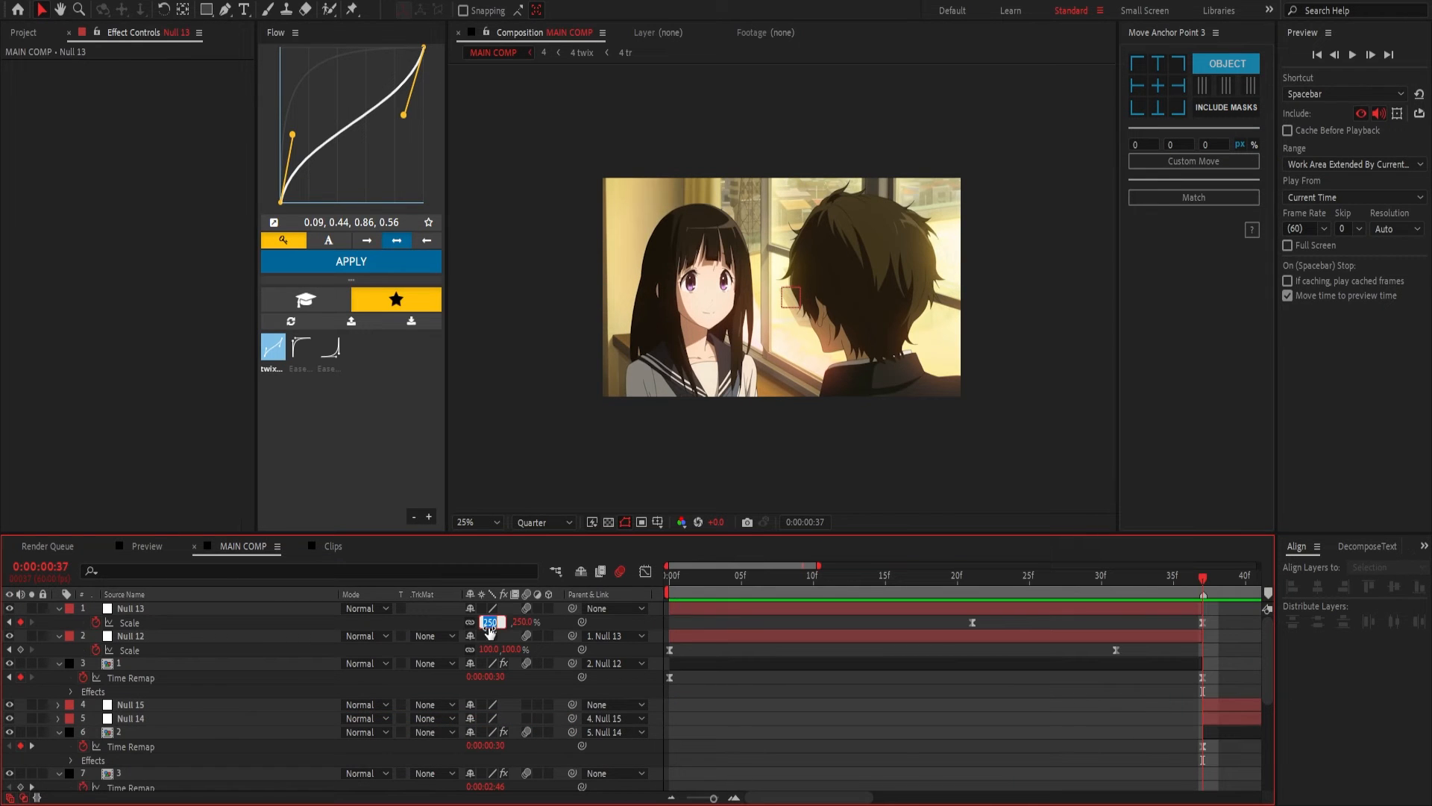
{"action": "type", "text": "30"}
{"action": "key", "text": "Return"}
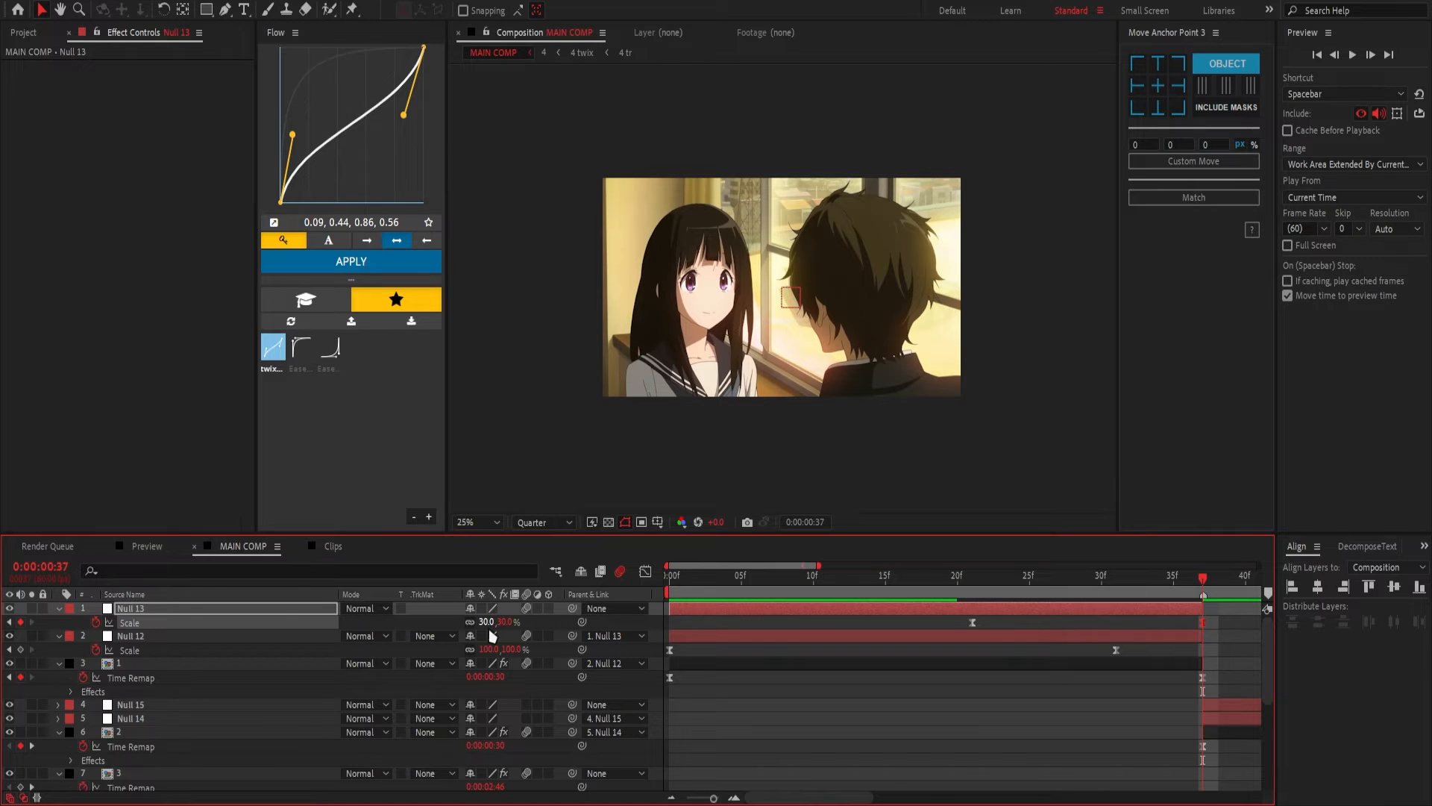
{"action": "left_click", "coordinate": [645, 571]}
{"action": "left_click", "coordinate": [645, 571]}
{"action": "left_click_drag", "start_coordinate": [988, 579], "coordinate": [952, 683]}
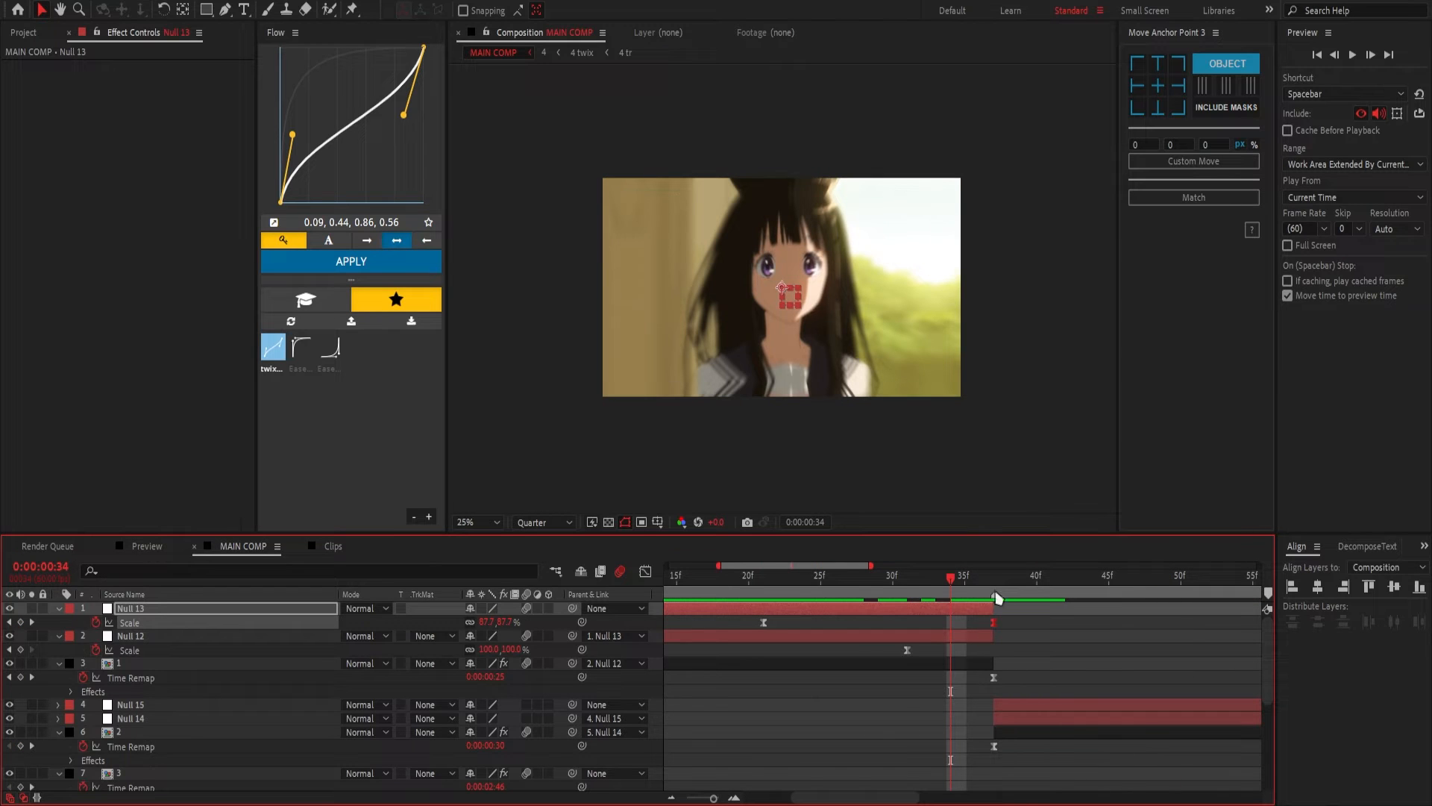
{"action": "mouse_move", "coordinate": [1001, 590]}
{"action": "left_mouse_down"}
{"action": "mouse_move", "coordinate": [967, 589]}
{"action": "mouse_move", "coordinate": [995, 596]}
{"action": "left_mouse_up"}
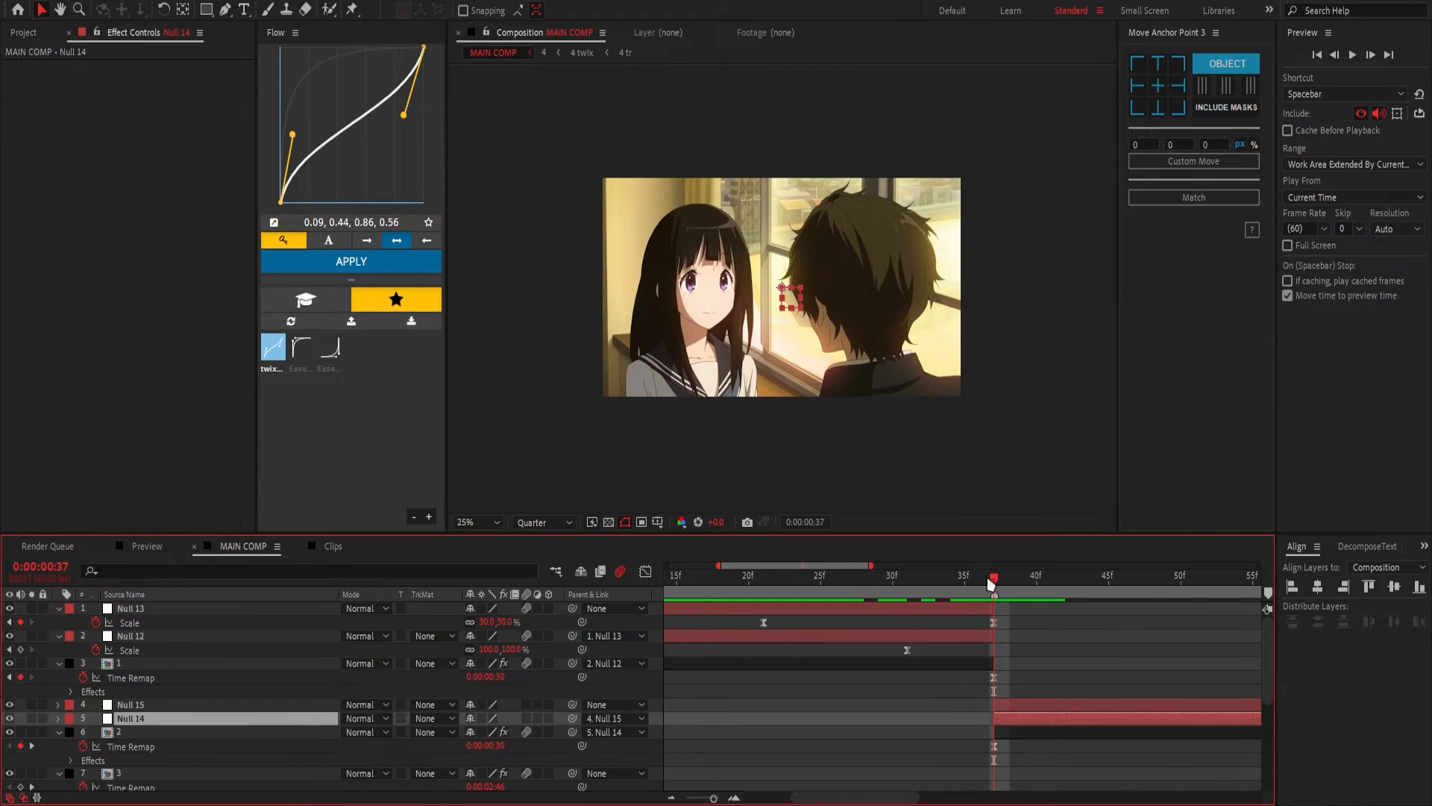
- Keyframe Null 14's scale at 250% on frame 36 and 100% on about frame 58
{"action": "left_click_drag", "start_coordinate": [992, 585], "coordinate": [1170, 687]}
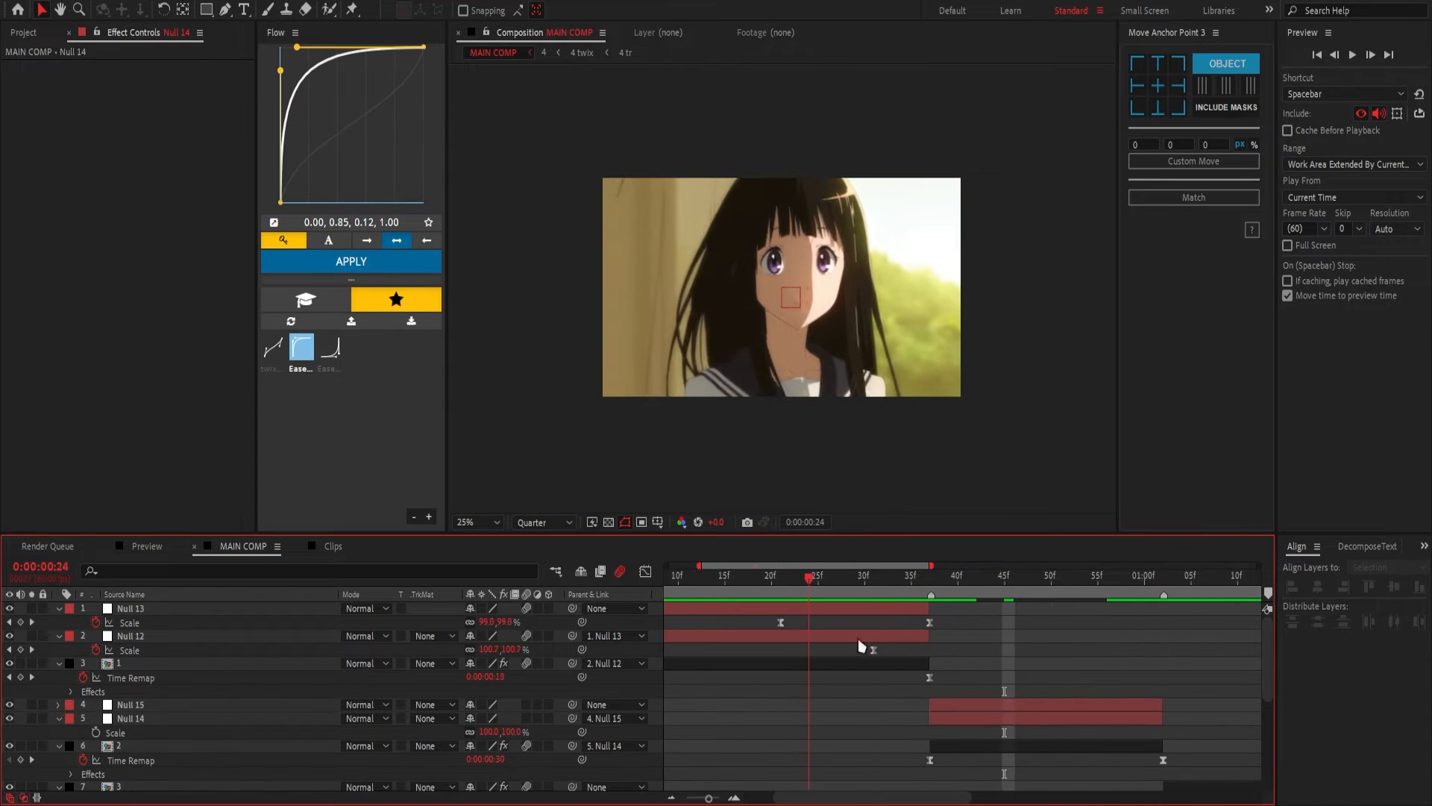
{"action": "left_click_drag", "start_coordinate": [862, 646], "coordinate": [921, 651]}
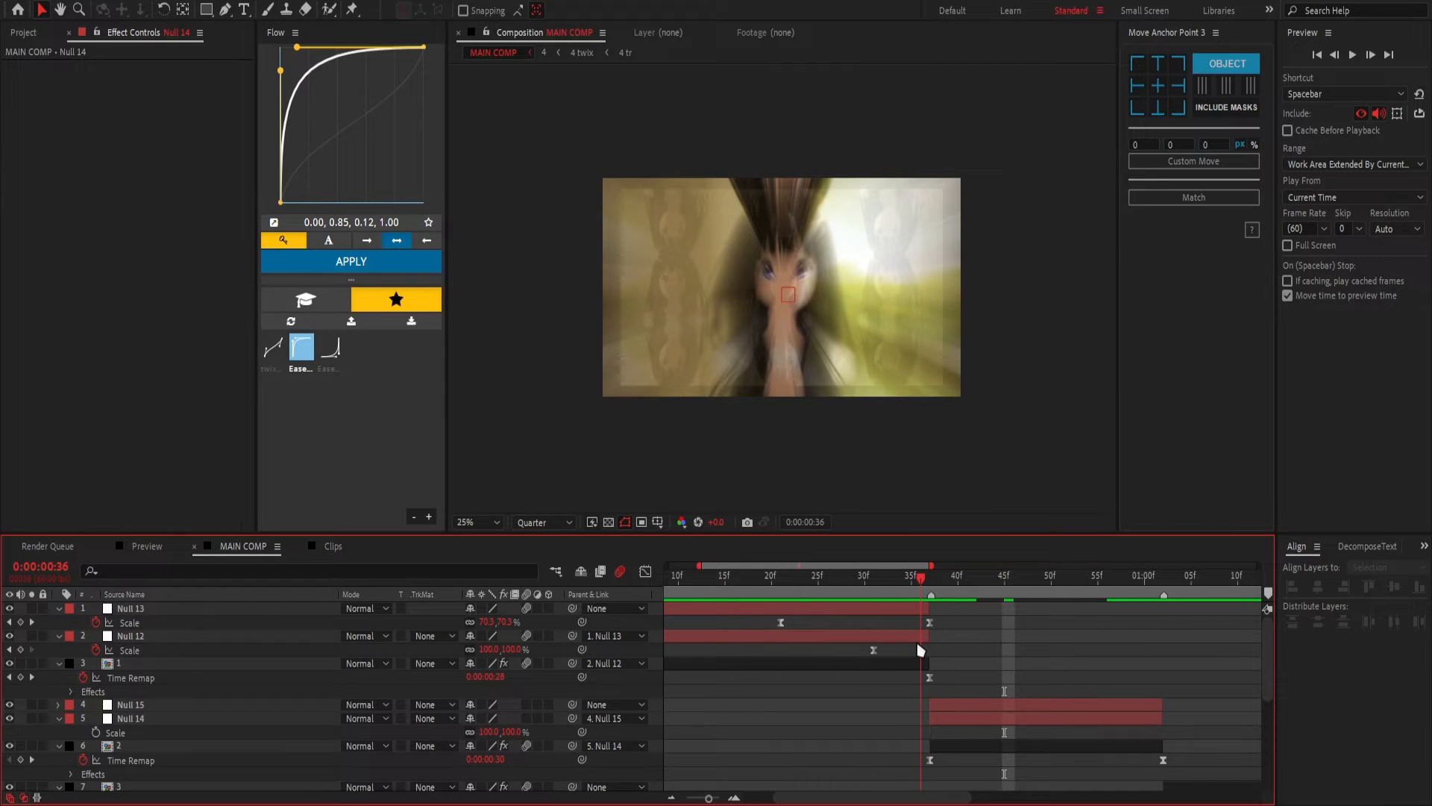
{"action": "left_click", "coordinate": [95, 733]}
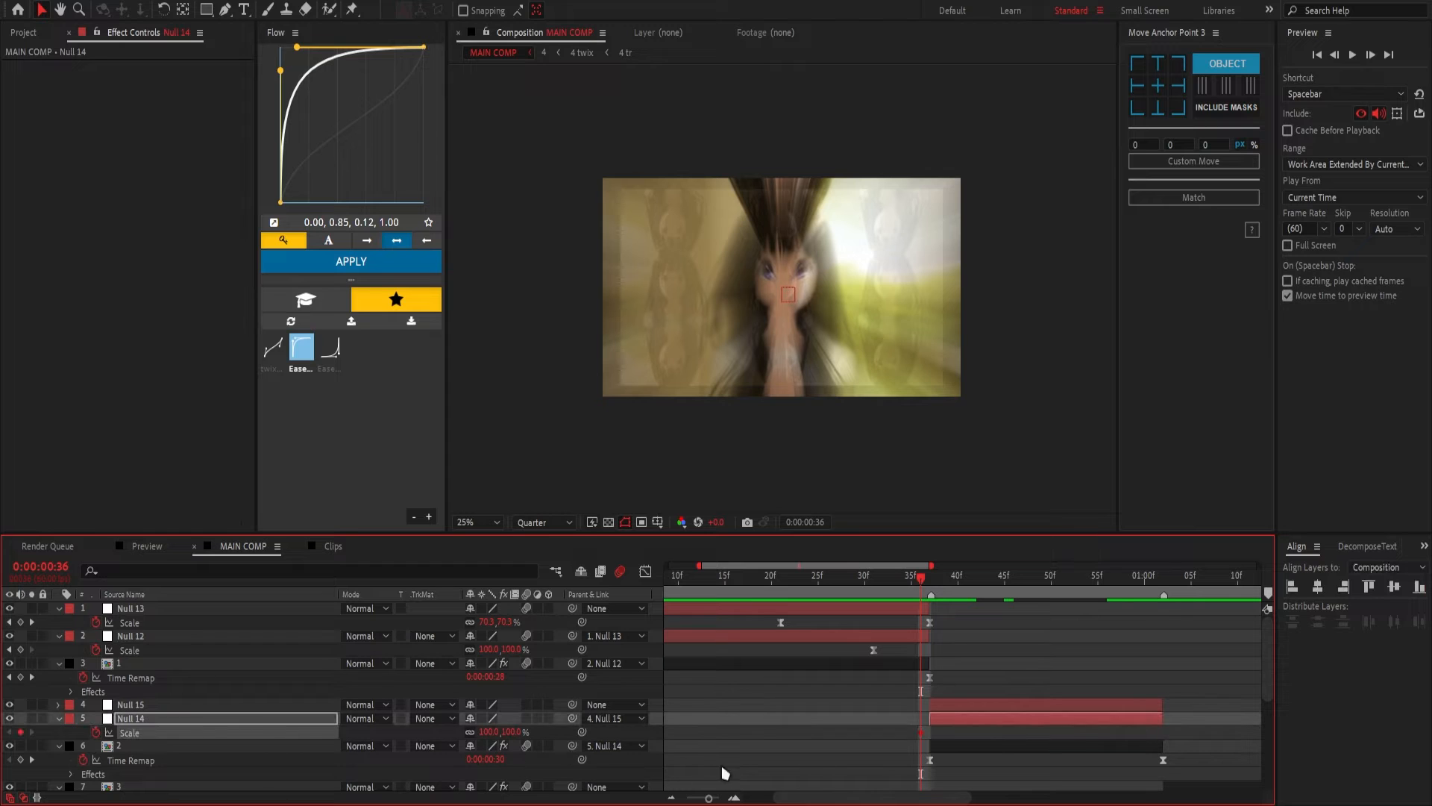
{"action": "left_click_drag", "start_coordinate": [922, 733], "coordinate": [1126, 733]}
{"action": "left_click_drag", "start_coordinate": [918, 593], "coordinate": [921, 654]}
{"action": "left_click", "coordinate": [492, 733]}
{"action": "type", "text": "250"}
{"action": "key", "text": "Return"}
- Shape Null 14's scale curve to drop steeply at the start and flatten towards the end, and preview the transition
{"action": "left_click", "coordinate": [645, 572]}
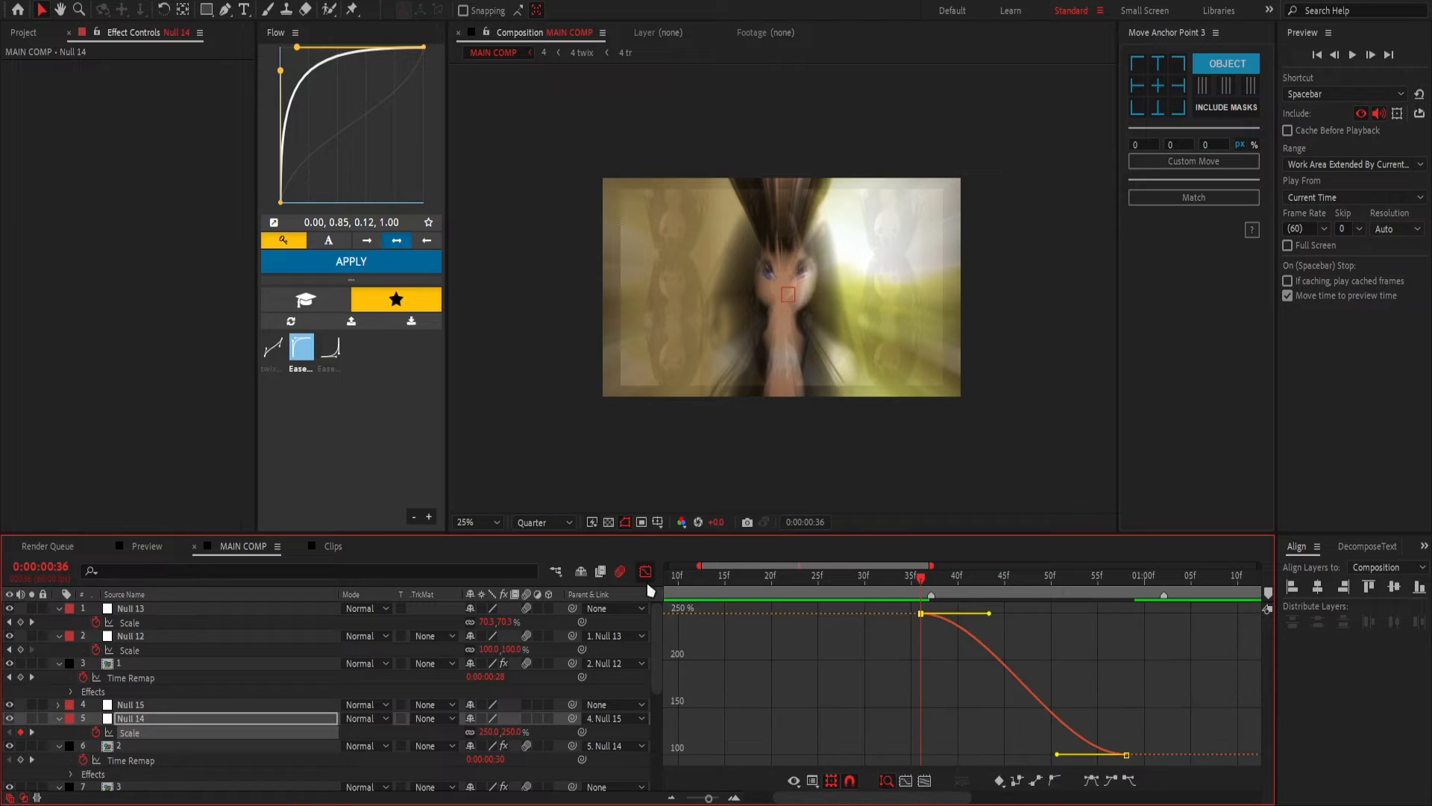
{"action": "left_click_drag", "start_coordinate": [991, 613], "coordinate": [898, 745]}
{"action": "left_click_drag", "start_coordinate": [1057, 754], "coordinate": [976, 773]}
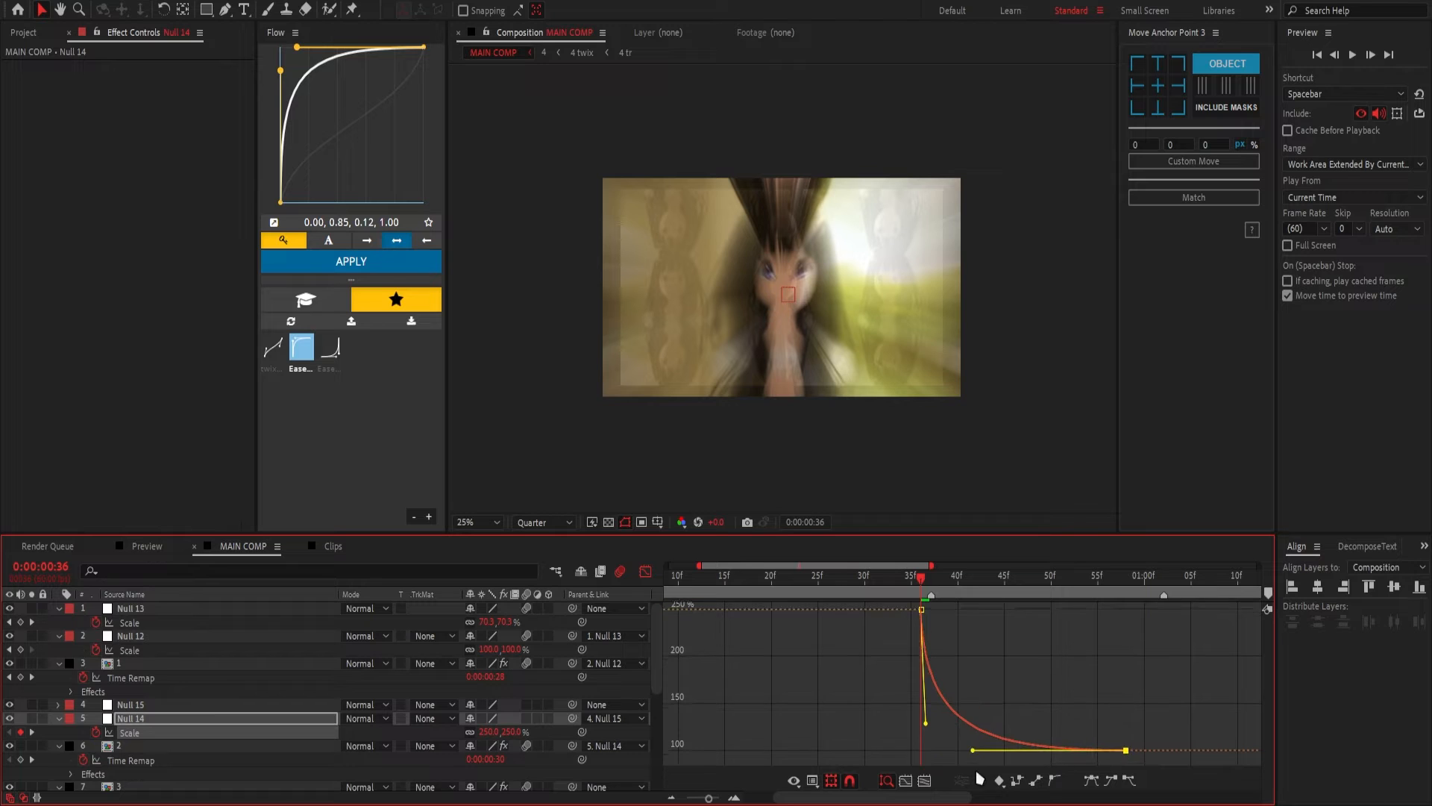
{"action": "key", "text": "shift+F3"}
{"action": "left_click_drag", "start_coordinate": [922, 579], "coordinate": [594, 683]}
{"action": "key", "text": "space"}
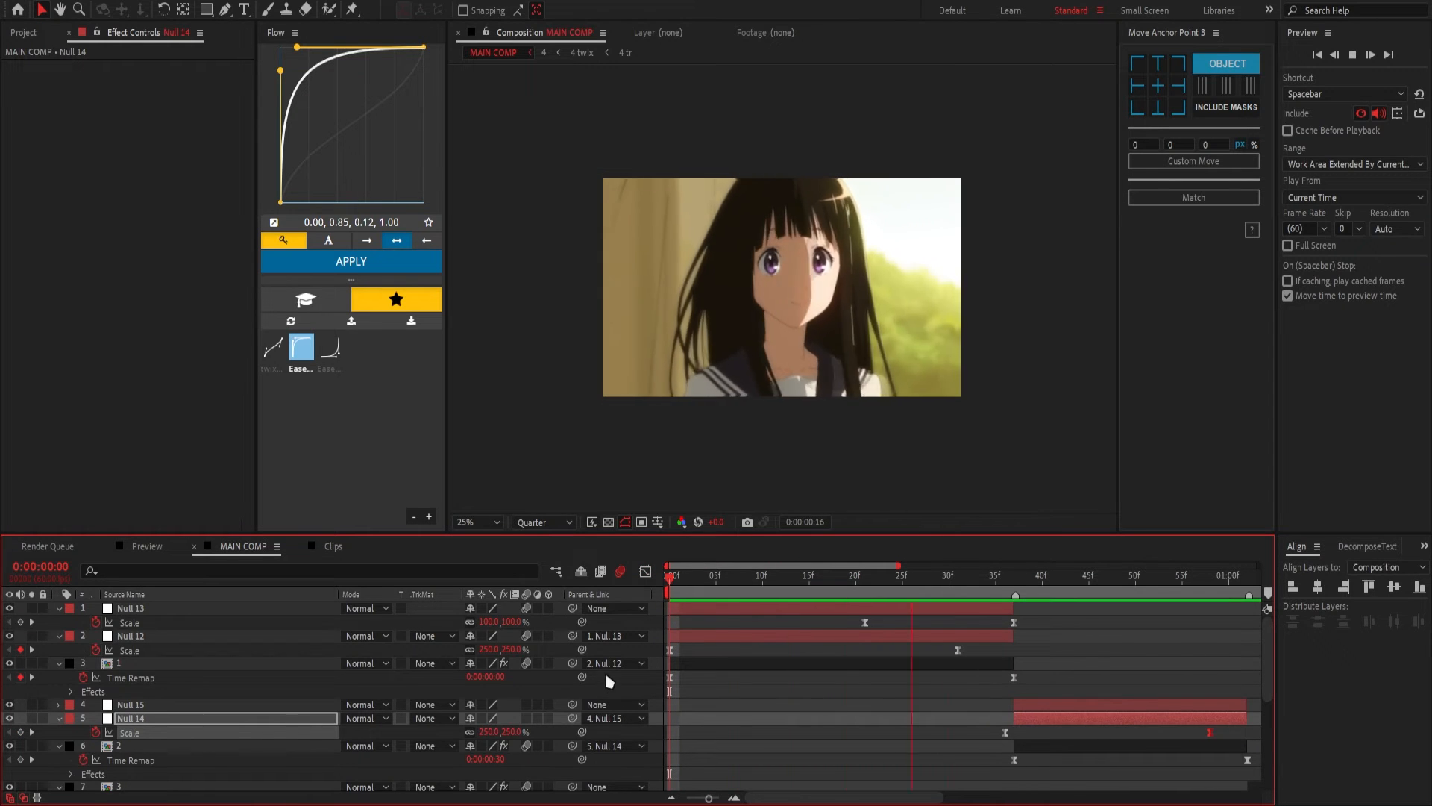
- Move Null 13's last scale keyframe to frame 38, just past the end of clip 1
{"action": "left_click_drag", "start_coordinate": [989, 581], "coordinate": [1017, 735]}
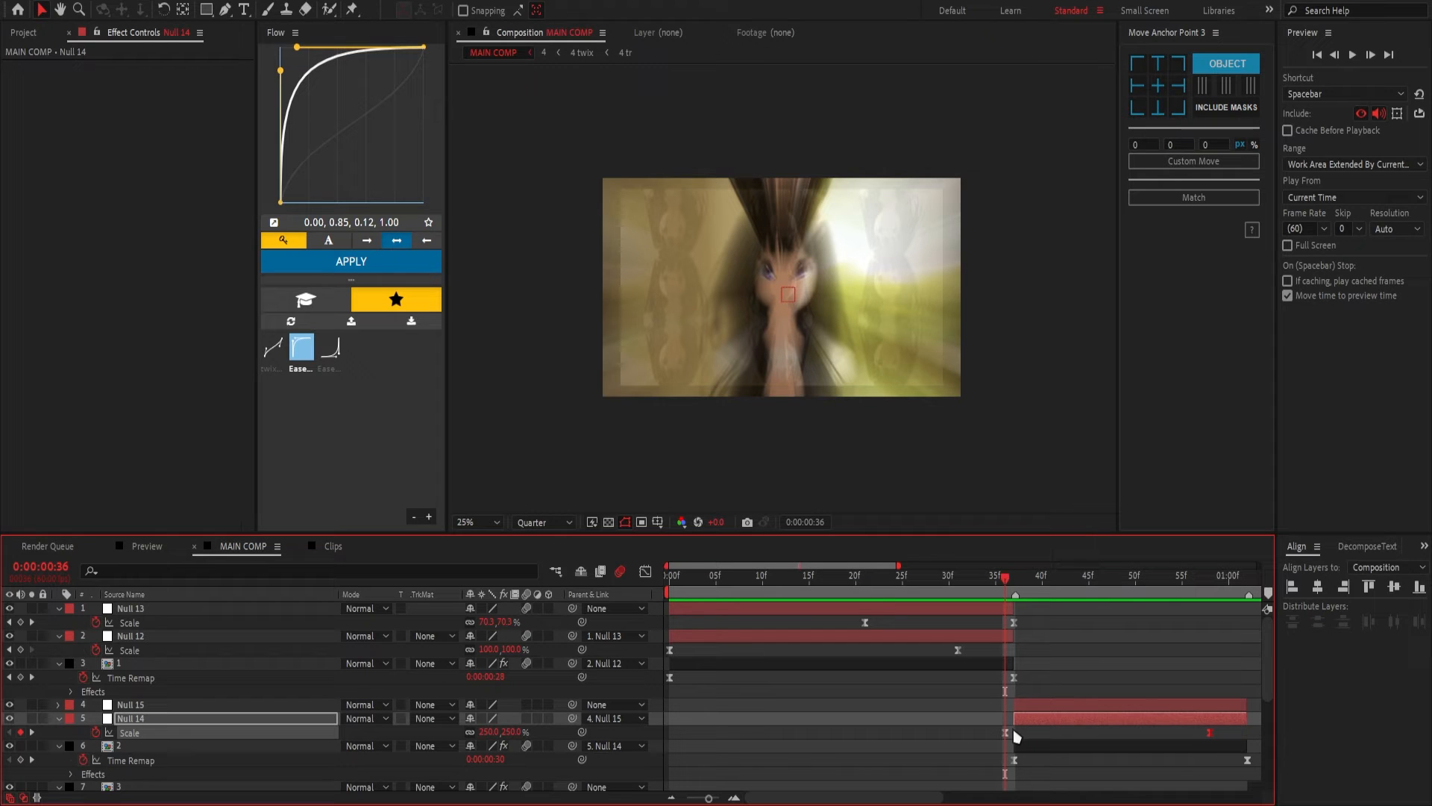
{"action": "left_click", "coordinate": [1014, 623]}
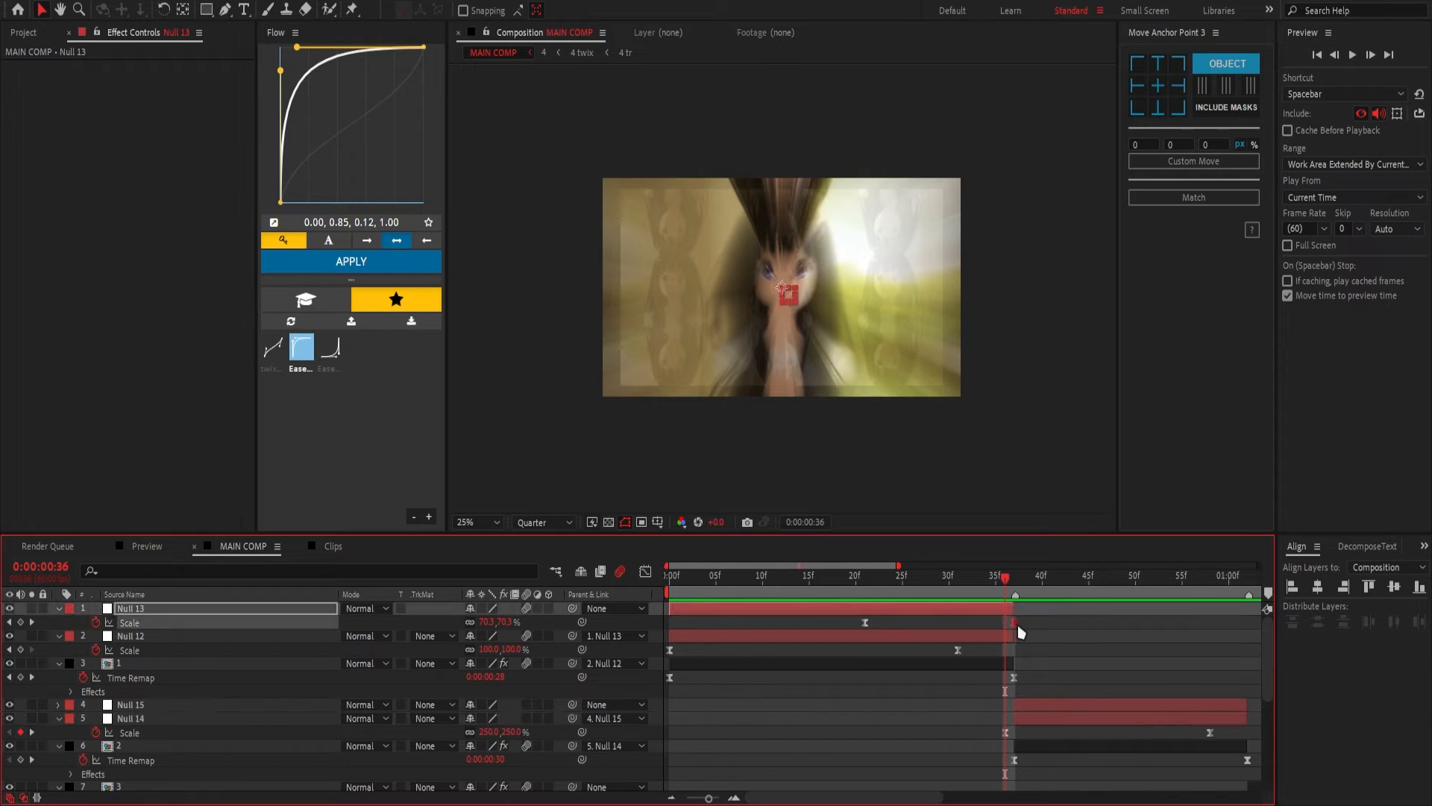
{"action": "left_click_drag", "start_coordinate": [1019, 626], "coordinate": [1136, 594]}
- Keyframe Null 15's scale at 100% on frame 50 and 250% at 0:00:01:03, just past clip 2's end
{"action": "left_click", "coordinate": [1149, 714]}
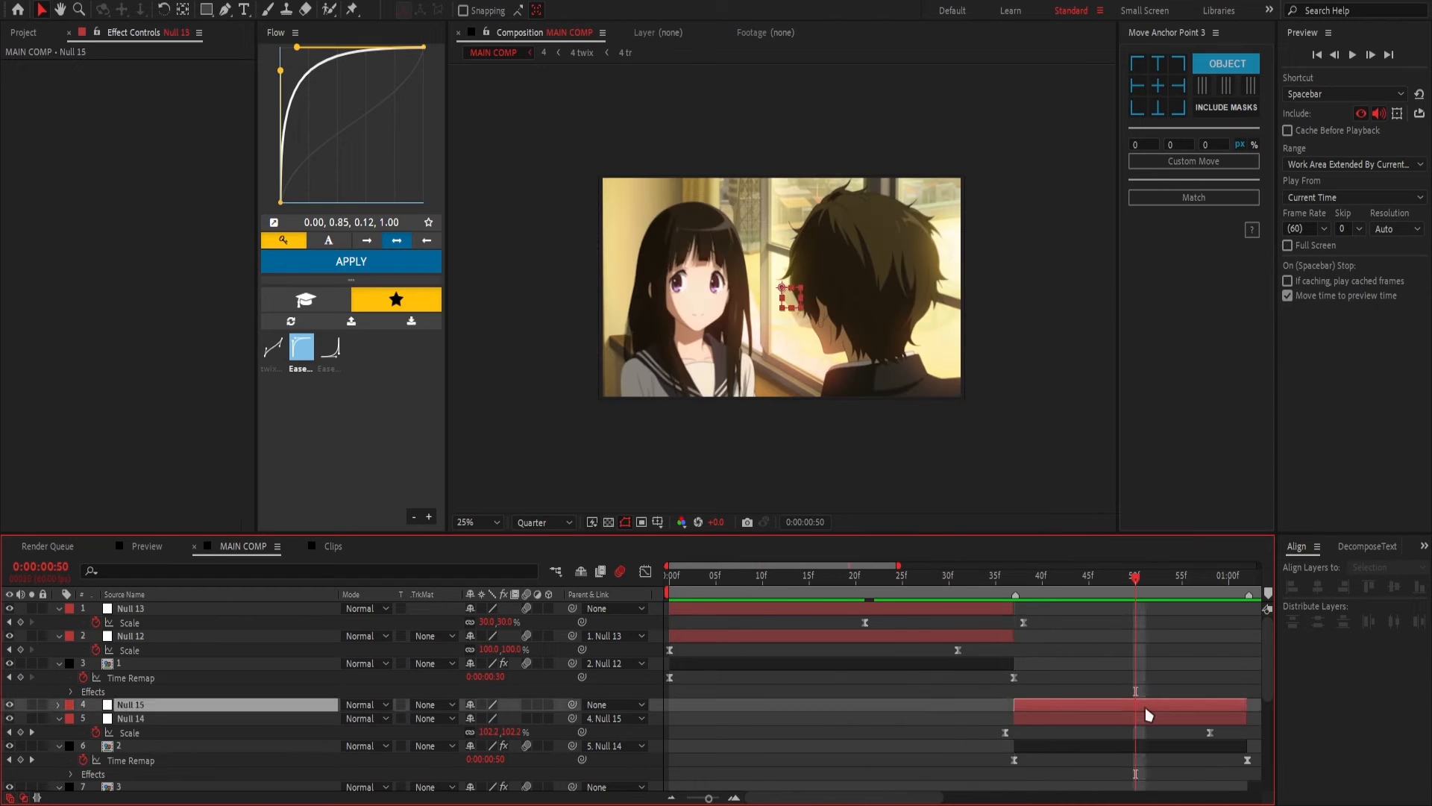
{"action": "key", "text": "alt+shift+s"}
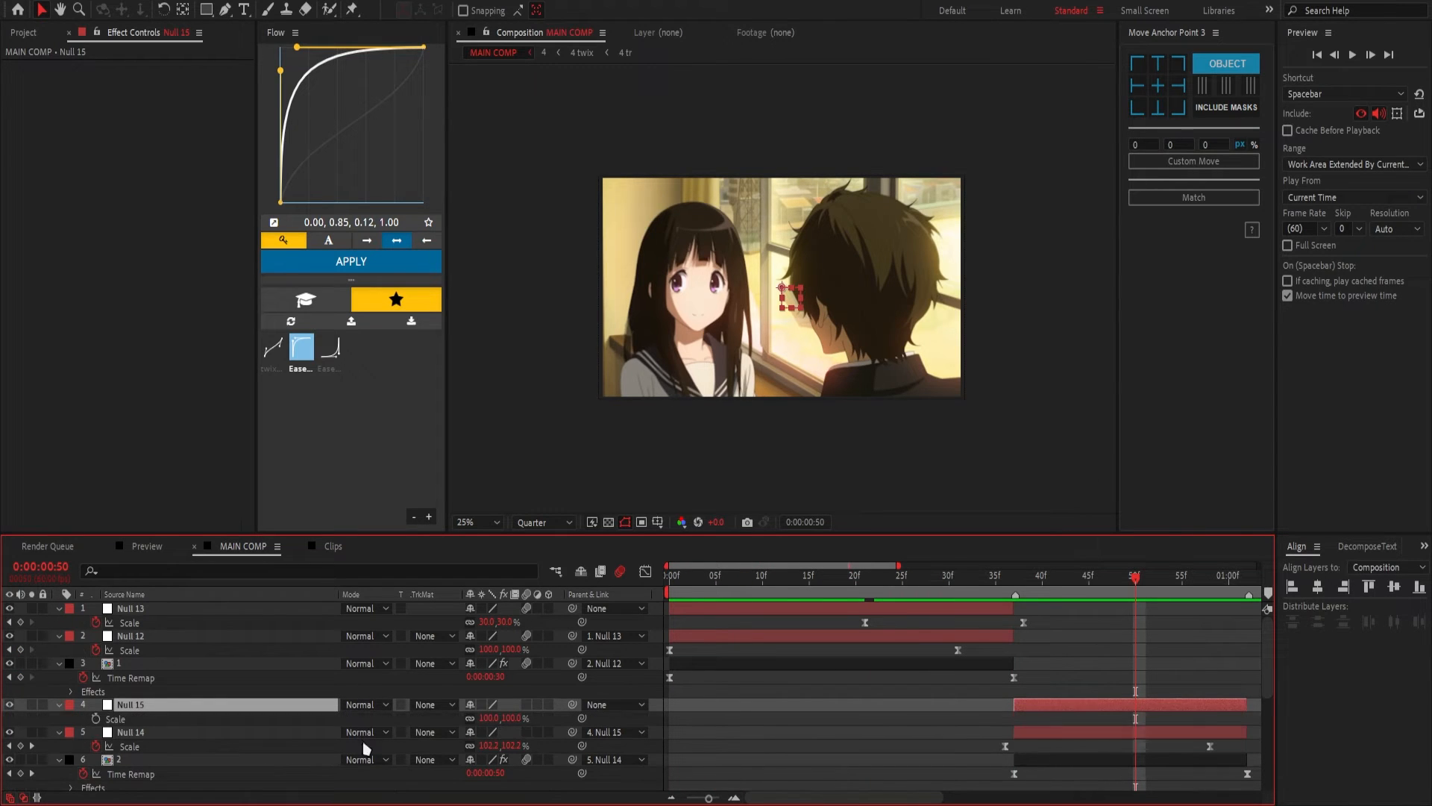
{"action": "left_click", "coordinate": [258, 720]}
{"action": "scroll", "coordinate": [1108, 660], "scroll_direction": "right", "scroll_amount": 3}
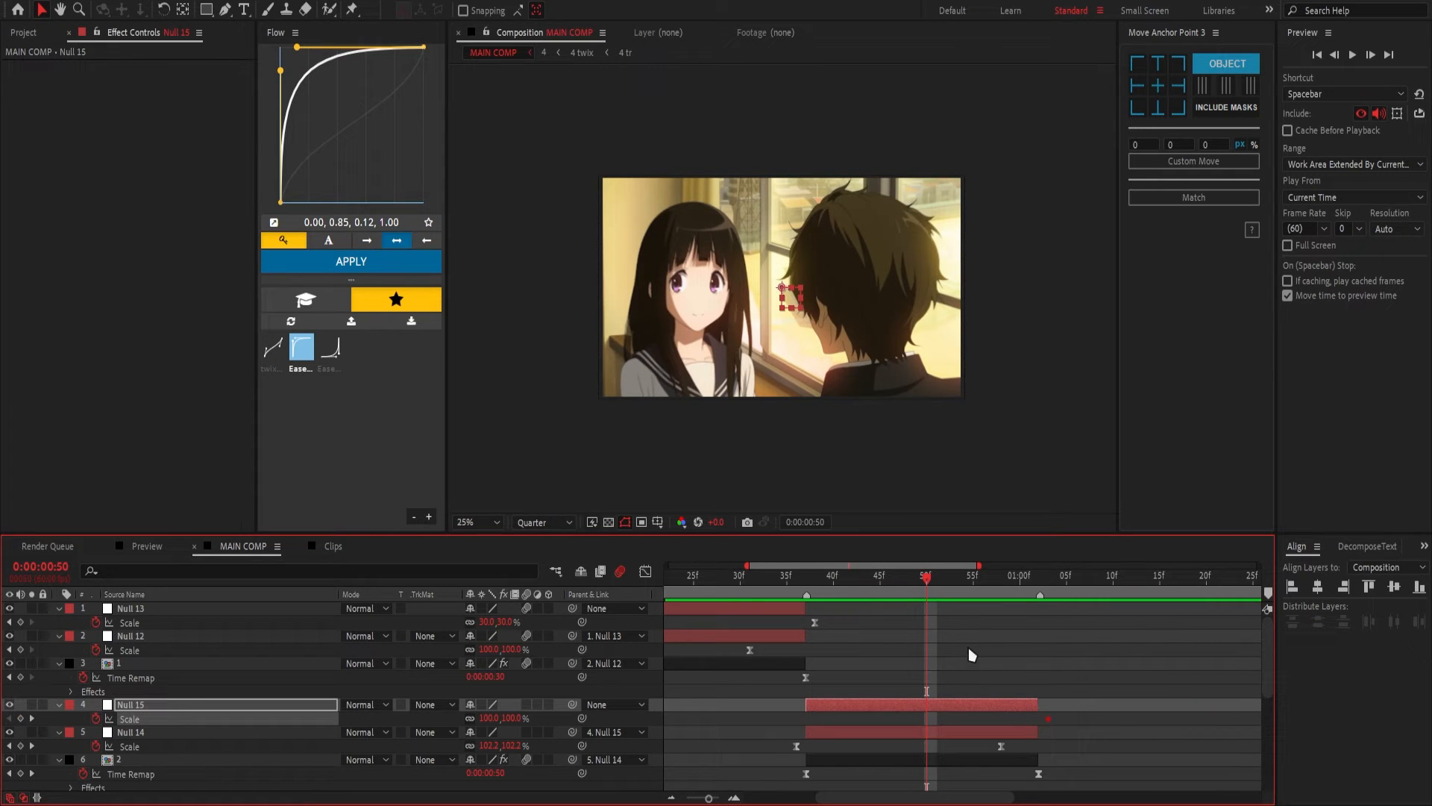
{"action": "left_click_drag", "start_coordinate": [1004, 582], "coordinate": [1049, 606]}
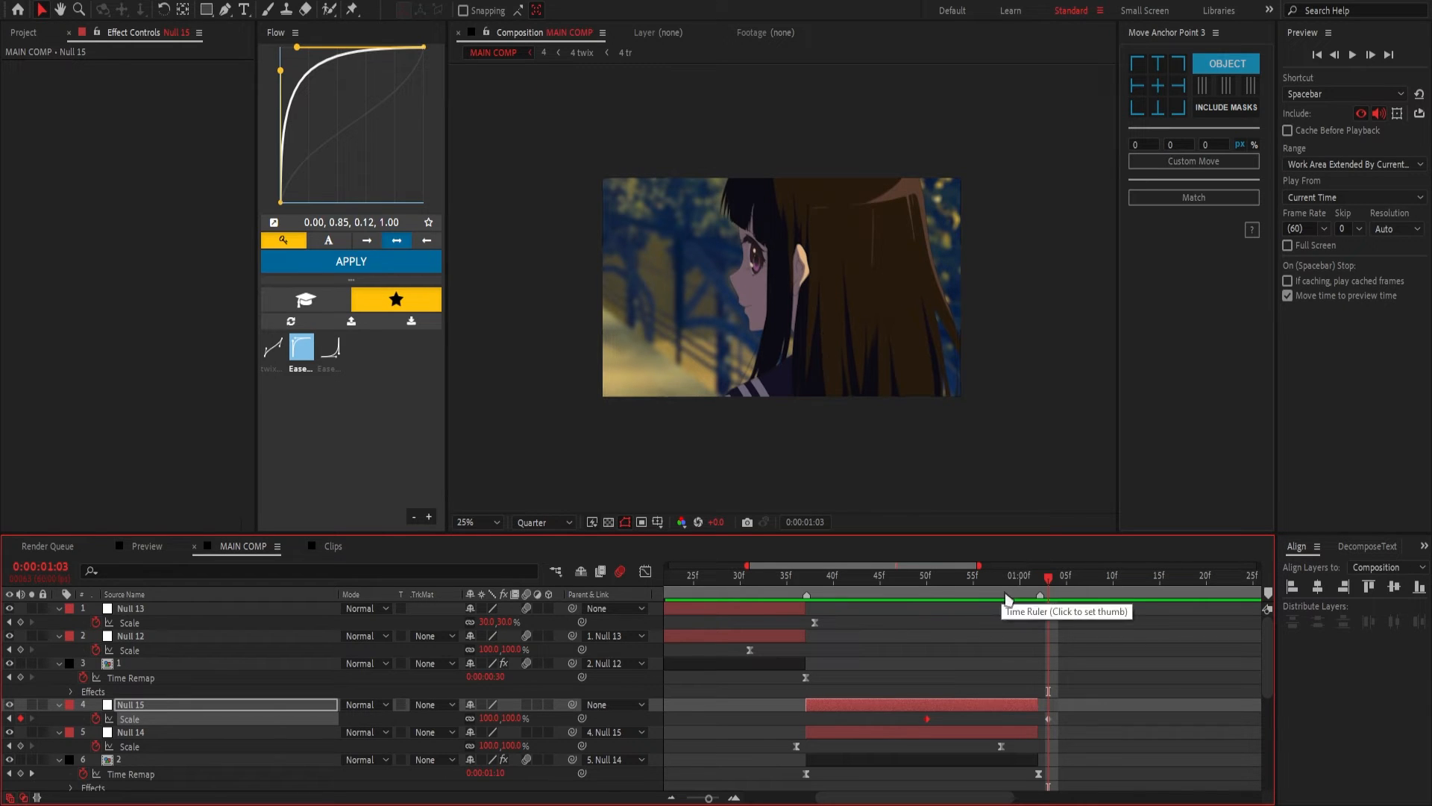
{"action": "left_click_drag", "start_coordinate": [1007, 596], "coordinate": [1047, 618]}
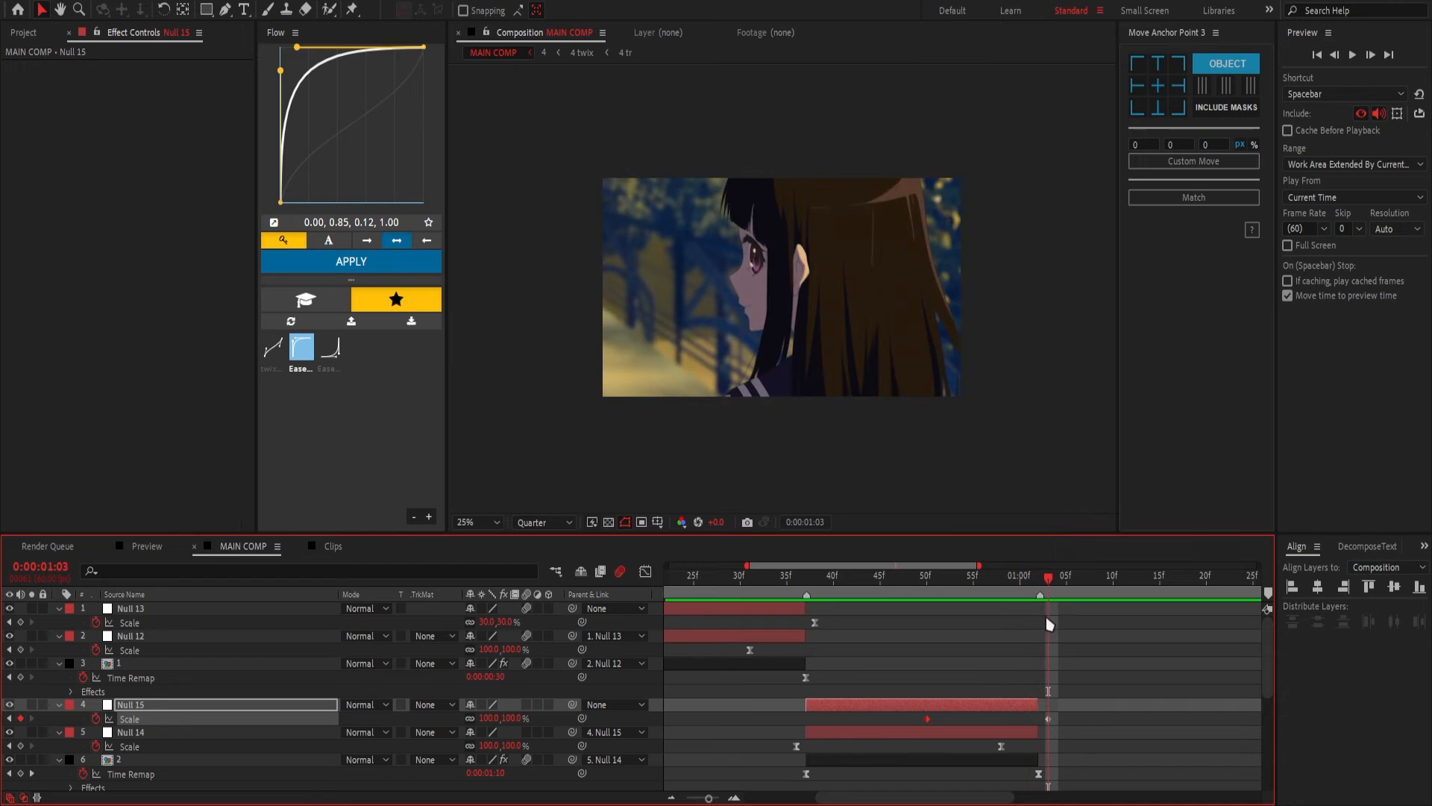
{"action": "left_click", "coordinate": [486, 718]}
{"action": "type", "text": "250"}
{"action": "key", "text": "Return"}
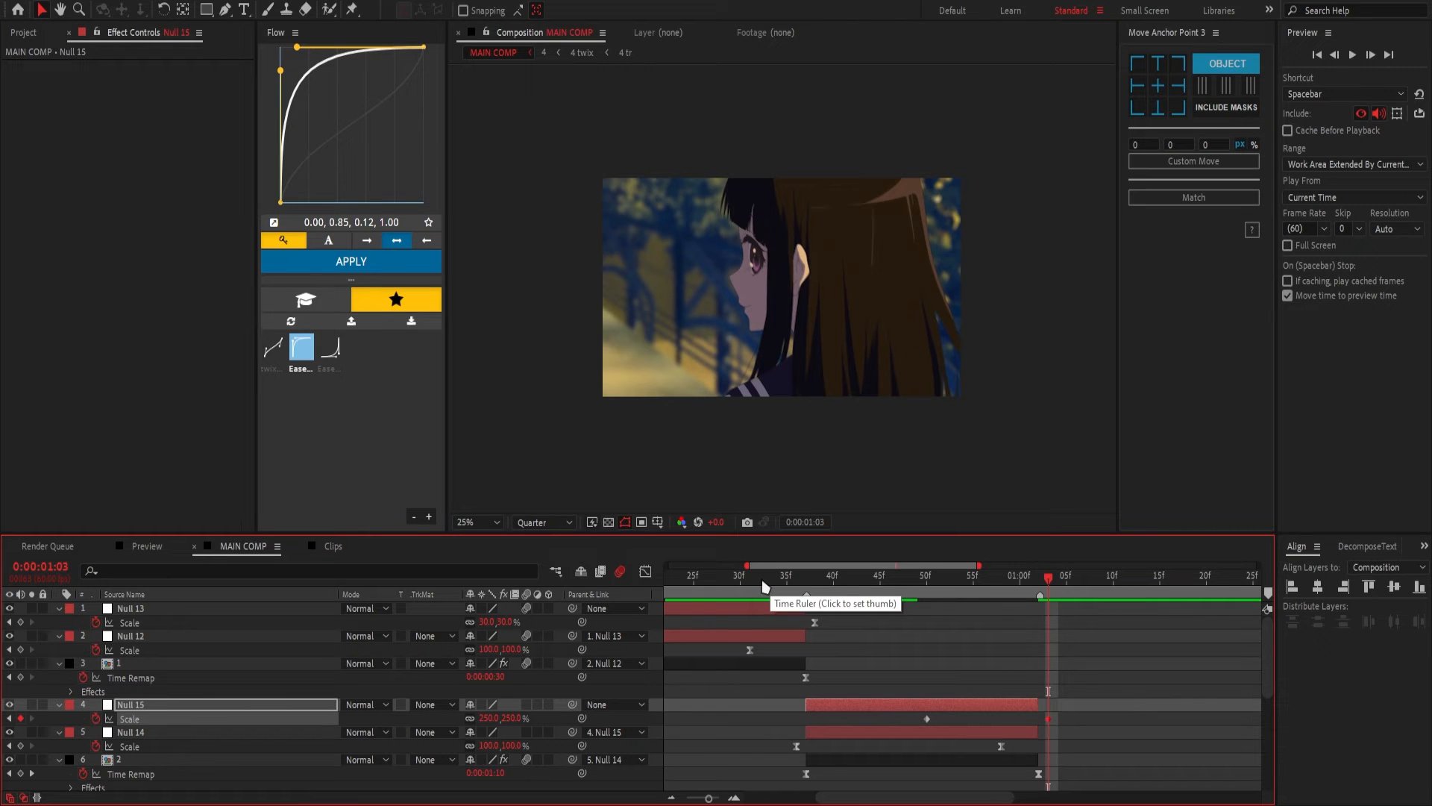
- Easy-ease Null 15's scale keyframes, shape the value curve to stay flat and rise steeply at the end, and preview the composition
{"action": "left_click_drag", "start_coordinate": [1075, 723], "coordinate": [826, 712]}
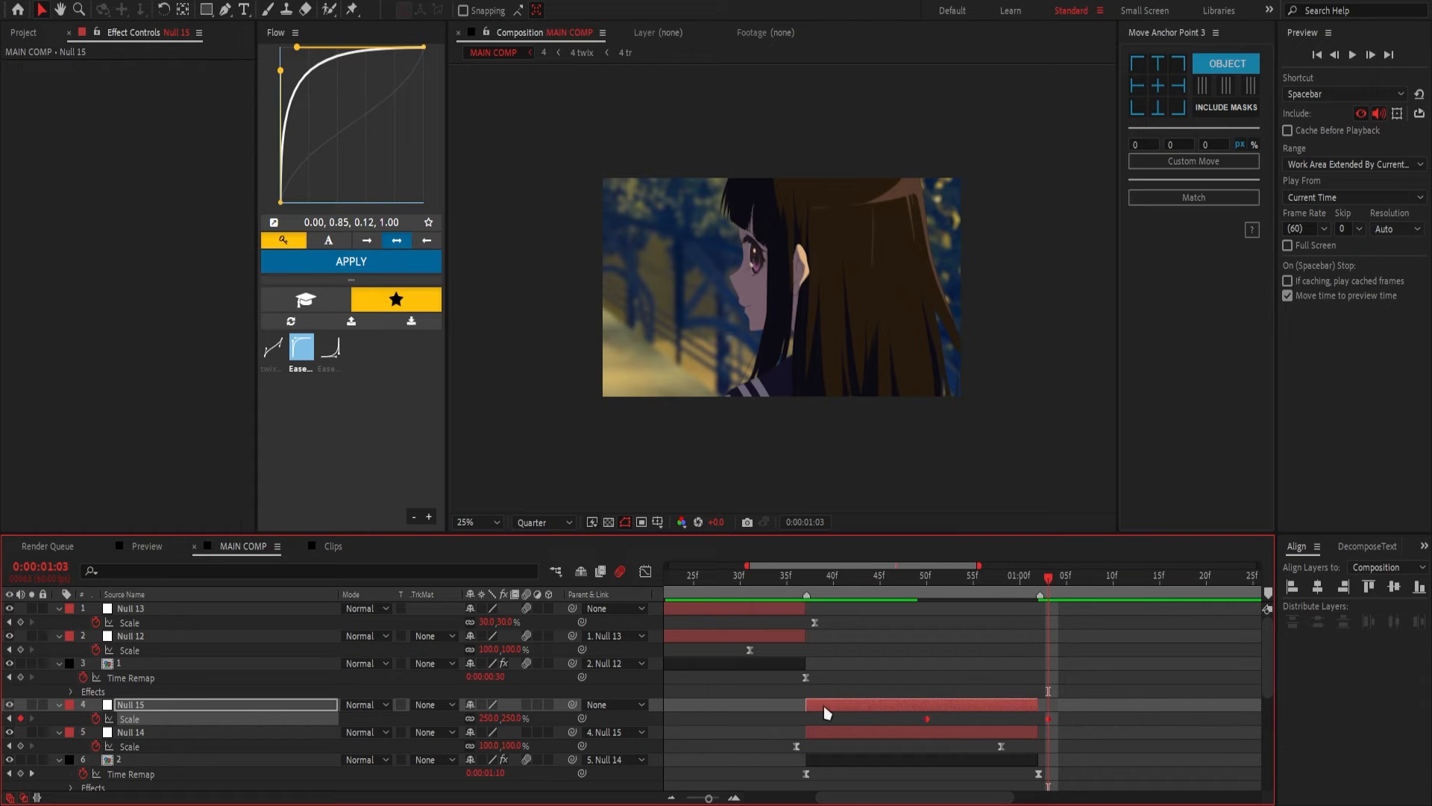
{"action": "left_click", "coordinate": [646, 572]}
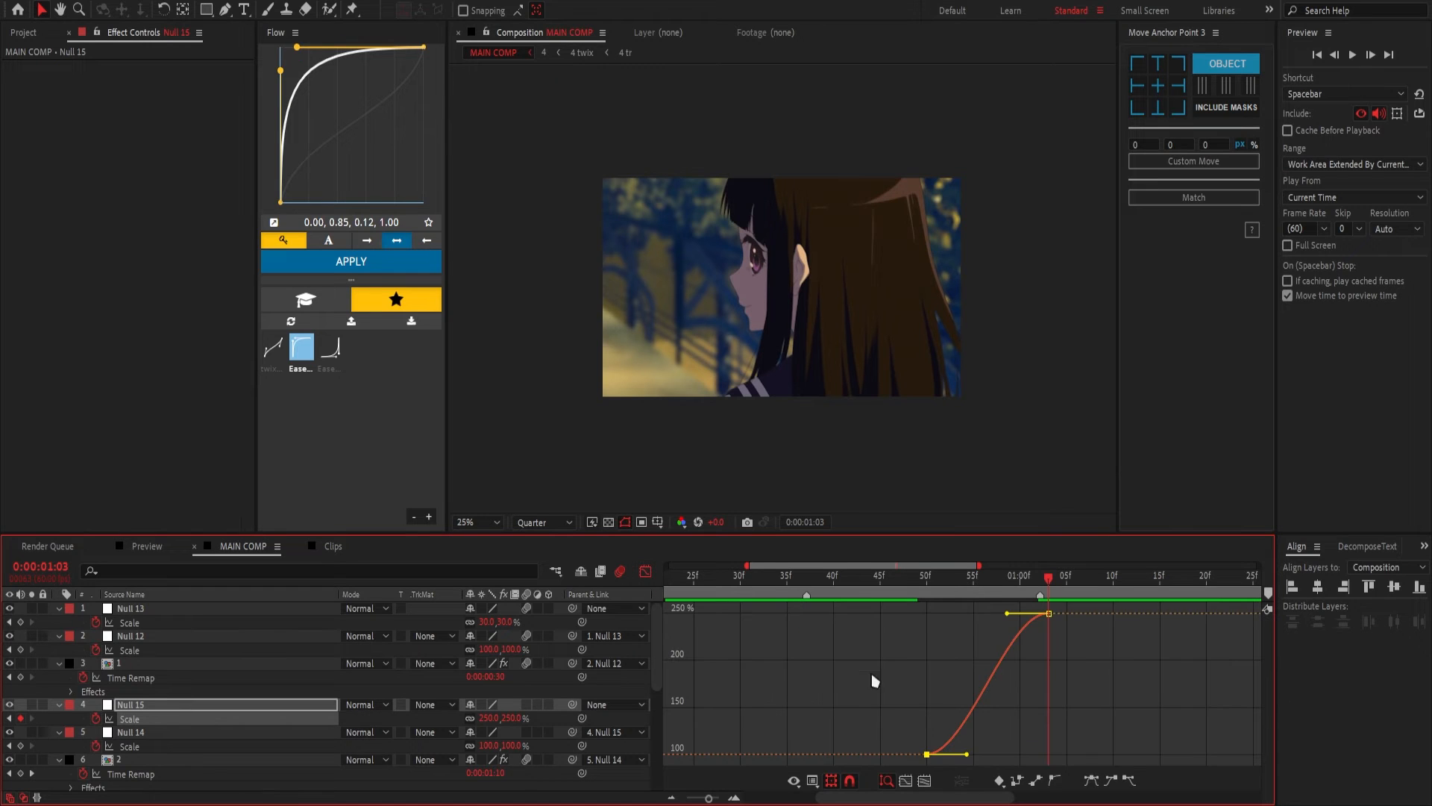
{"action": "left_click_drag", "start_coordinate": [968, 757], "coordinate": [1029, 755]}
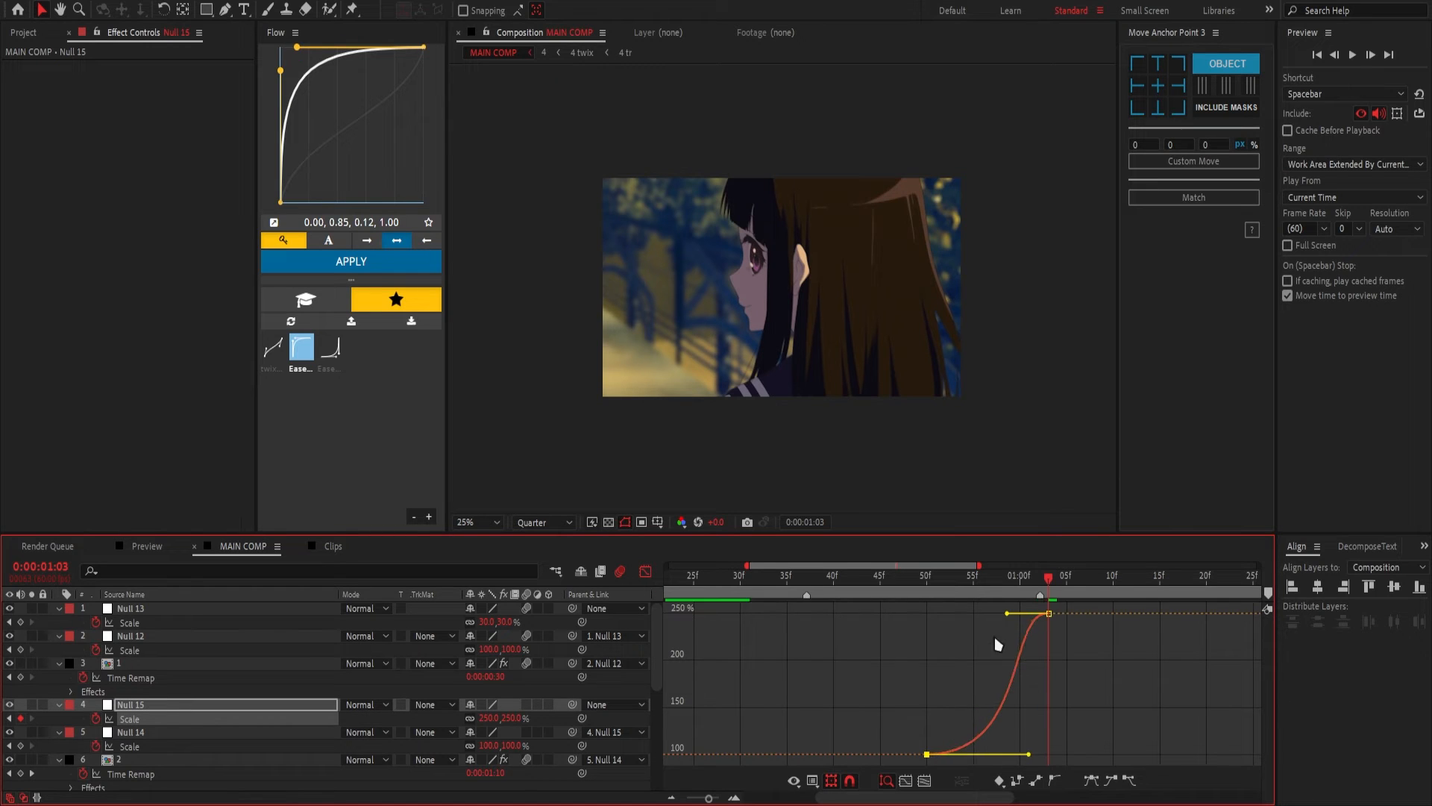
{"action": "left_click_drag", "start_coordinate": [1007, 613], "coordinate": [1108, 719]}
{"action": "left_click", "coordinate": [1112, 734]}
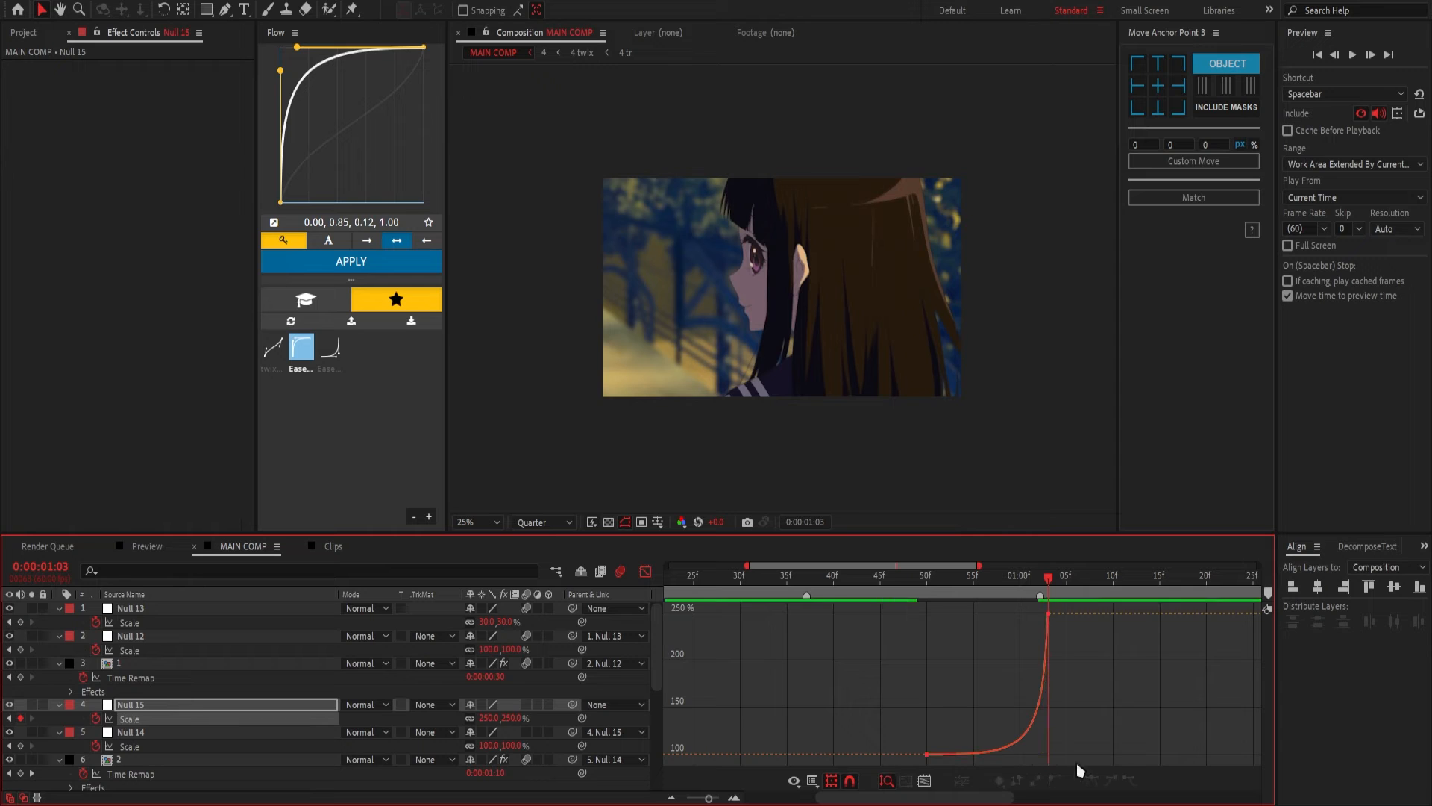
{"action": "left_click", "coordinate": [1048, 613]}
{"action": "key", "text": "space"}
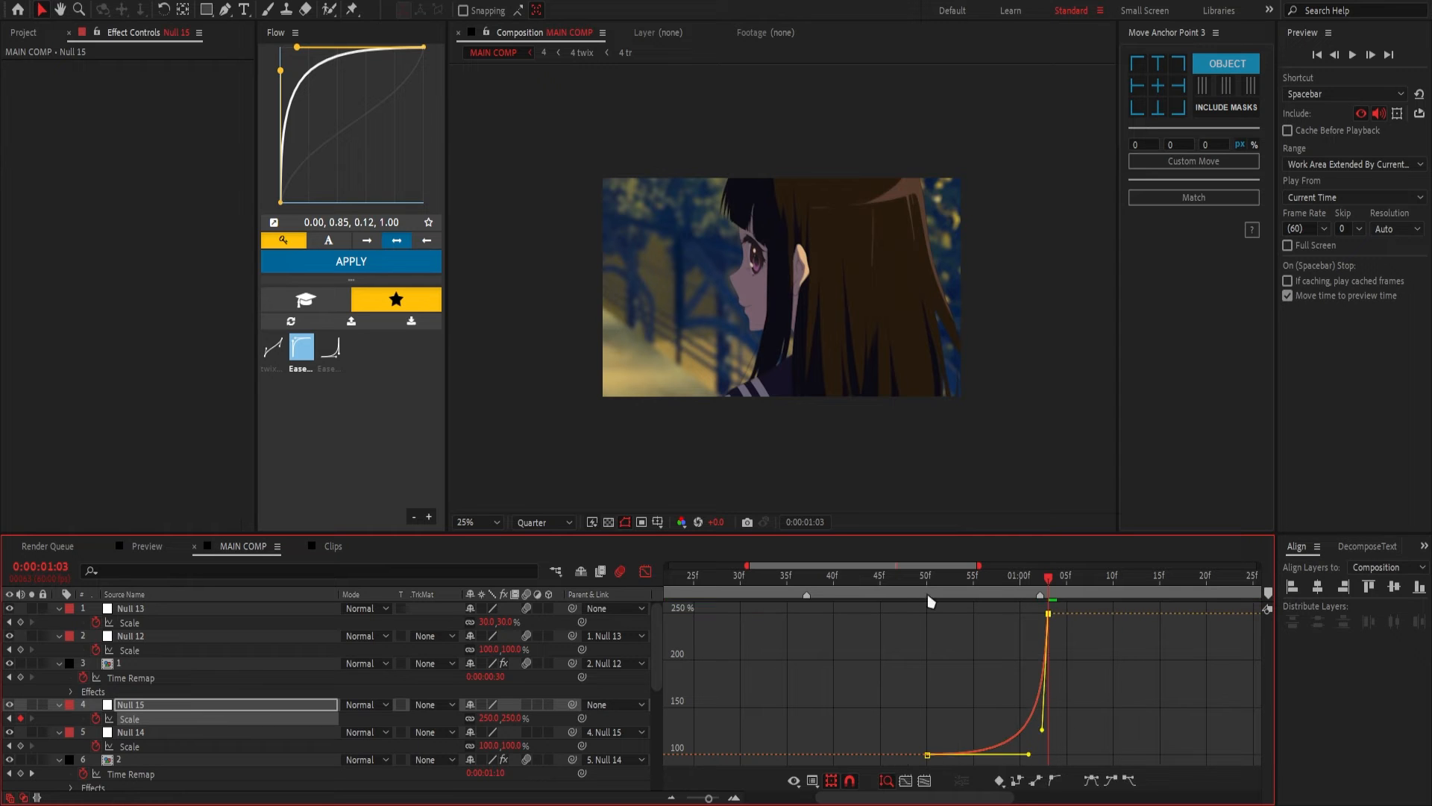
{"action": "left_click_drag", "start_coordinate": [814, 680], "coordinate": [1127, 705]}
{"action": "left_click", "coordinate": [645, 572]}
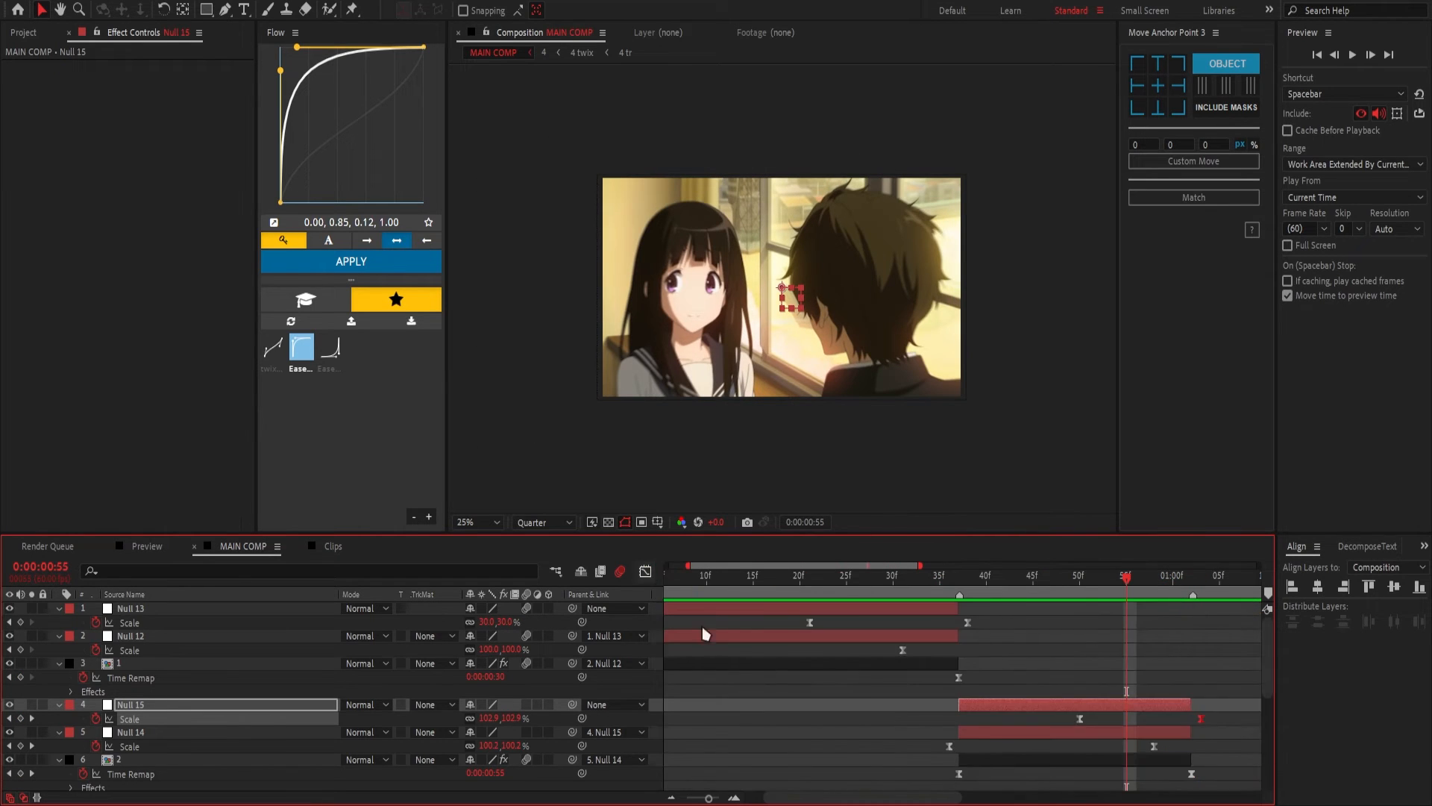
{"action": "scroll", "coordinate": [870, 694], "scroll_direction": "down", "scroll_amount": 4}
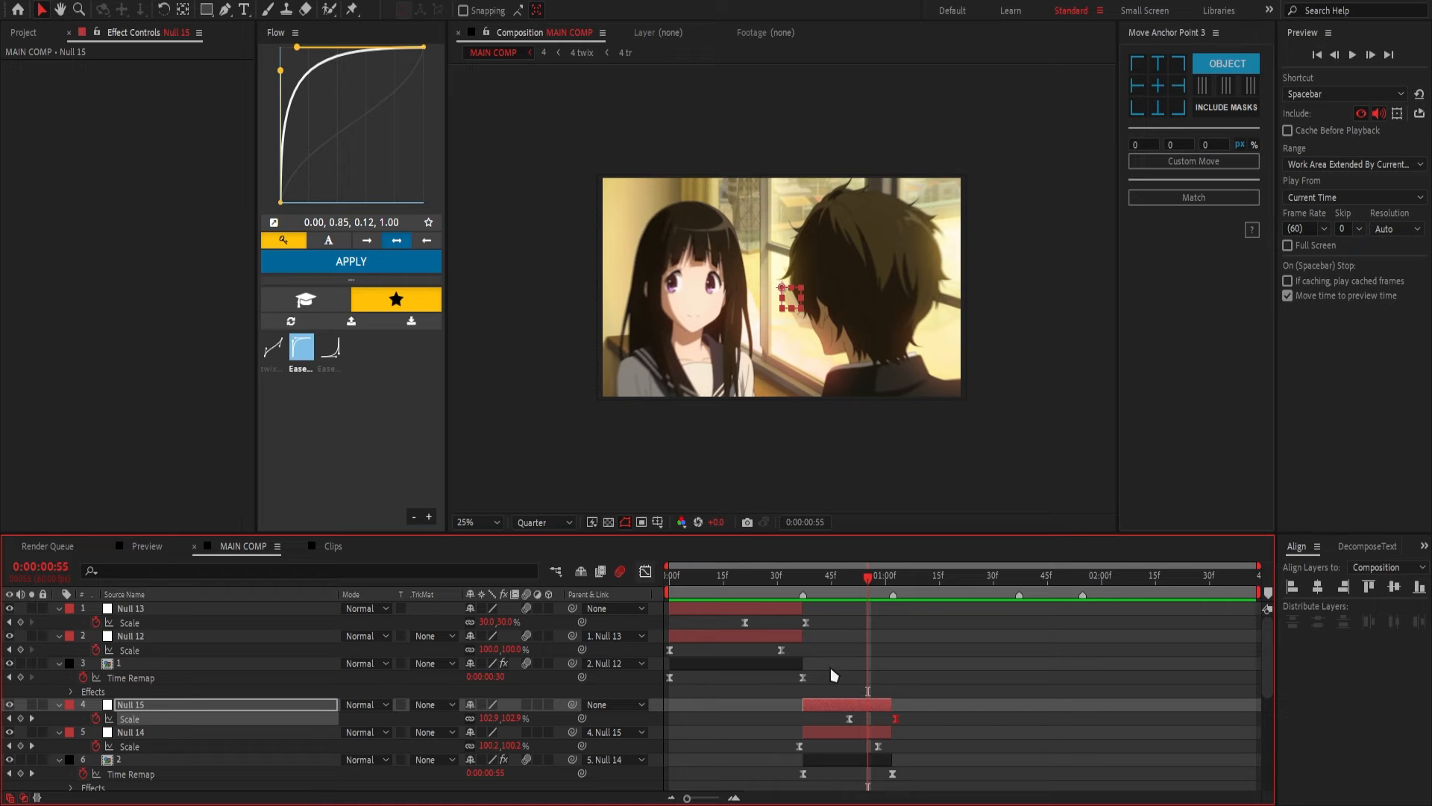
{"action": "left_click", "coordinate": [832, 577]}
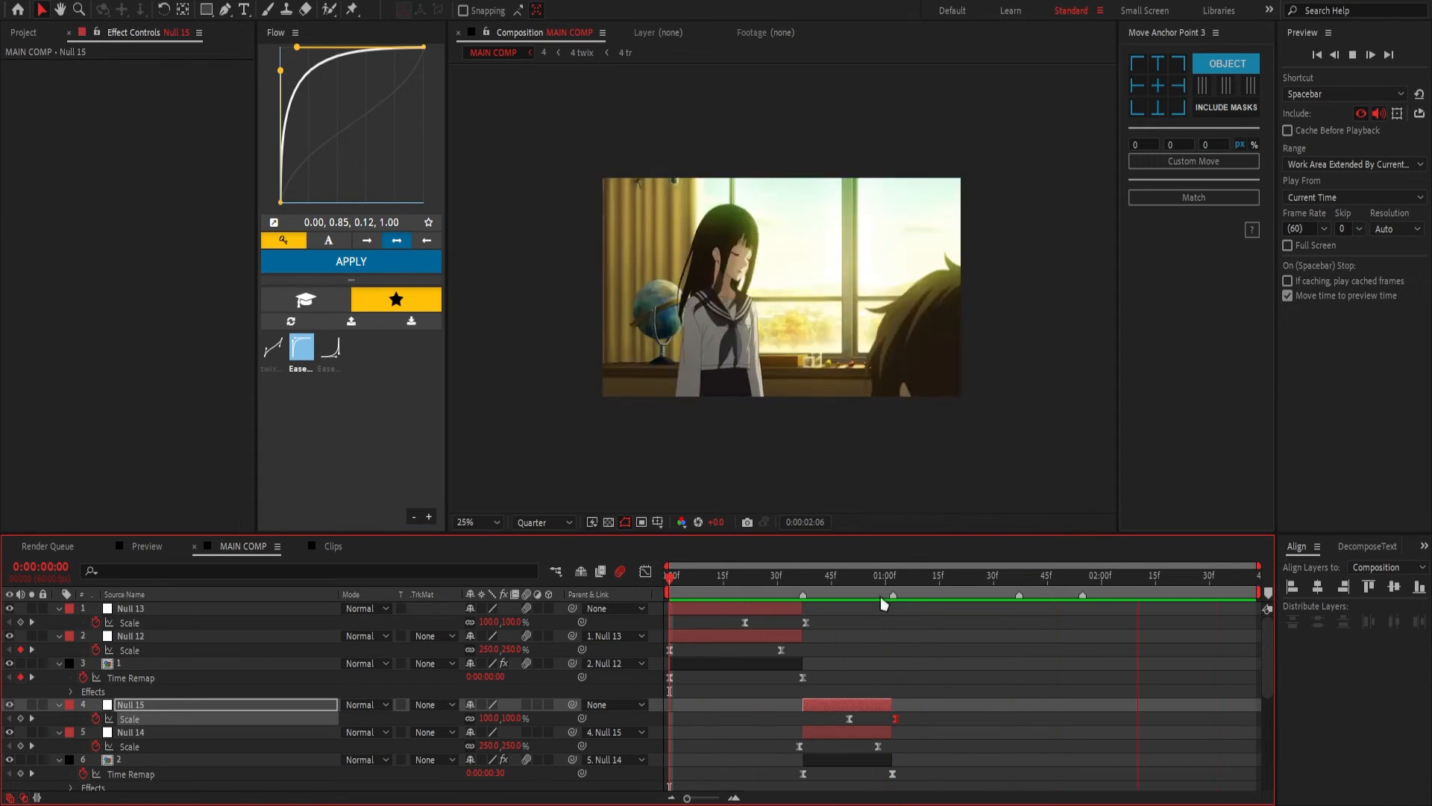
- Add two null objects above clip 3 and trim them to the clip's start and end
{"action": "left_click", "coordinate": [908, 578]}
{"action": "scroll", "coordinate": [925, 694], "scroll_direction": "down", "scroll_amount": 3}
{"action": "left_click", "coordinate": [937, 715]}
{"action": "key", "text": "ctrl+alt+shift+y"}
{"action": "key", "text": "ctrl+alt+shift+y"}
{"action": "left_click", "coordinate": [936, 730], "text": "shift"}
{"action": "left_click_drag", "start_coordinate": [936, 730], "coordinate": [1128, 723]}
{"action": "key", "text": "alt+]"}
- Parent clip 3 to Null 16 and Null 16 to Null 17
{"action": "left_click", "coordinate": [963, 701]}
{"action": "left_click_drag", "start_coordinate": [572, 700], "coordinate": [149, 687]}
{"action": "left_click_drag", "start_coordinate": [573, 687], "coordinate": [149, 673]}
- Keyframe Null 16's scale from about 30% at 0:00:01:01 to 100% at about 0:00:01:32
{"action": "left_click", "coordinate": [903, 577]}
{"action": "key", "text": "s"}
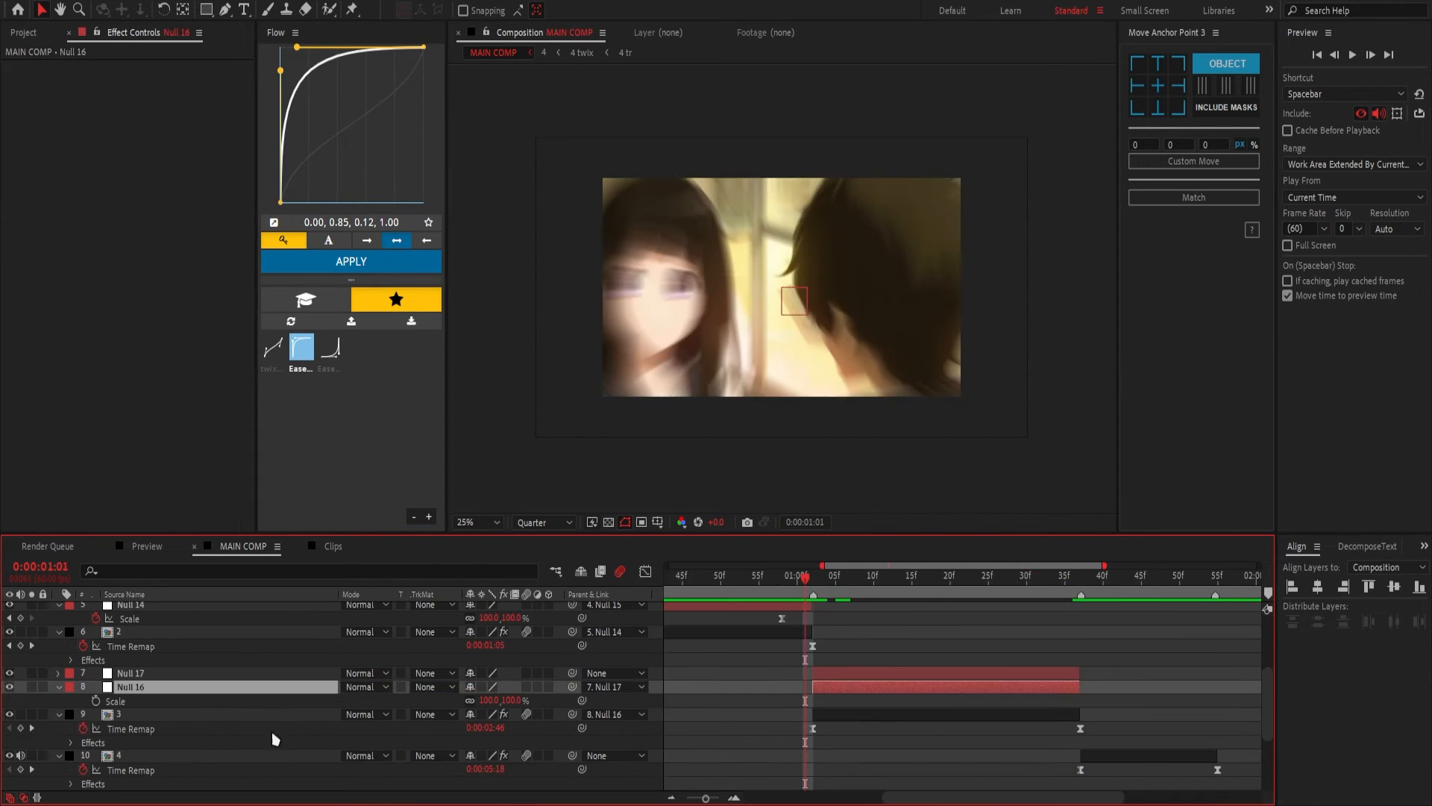
{"action": "left_click", "coordinate": [96, 701]}
{"action": "left_click", "coordinate": [1042, 577]}
- Easy-ease Null 16's scale keyframes and shape the value curve to rise steeply at the start and flatten towards the end
{"action": "key", "text": "F9"}
{"action": "left_click", "coordinate": [645, 572]}
{"action": "left_click_drag", "start_coordinate": [884, 755], "coordinate": [808, 634]}
{"action": "left_click_drag", "start_coordinate": [963, 614], "coordinate": [900, 613]}
{"action": "left_click_drag", "start_coordinate": [813, 578], "coordinate": [834, 657]}
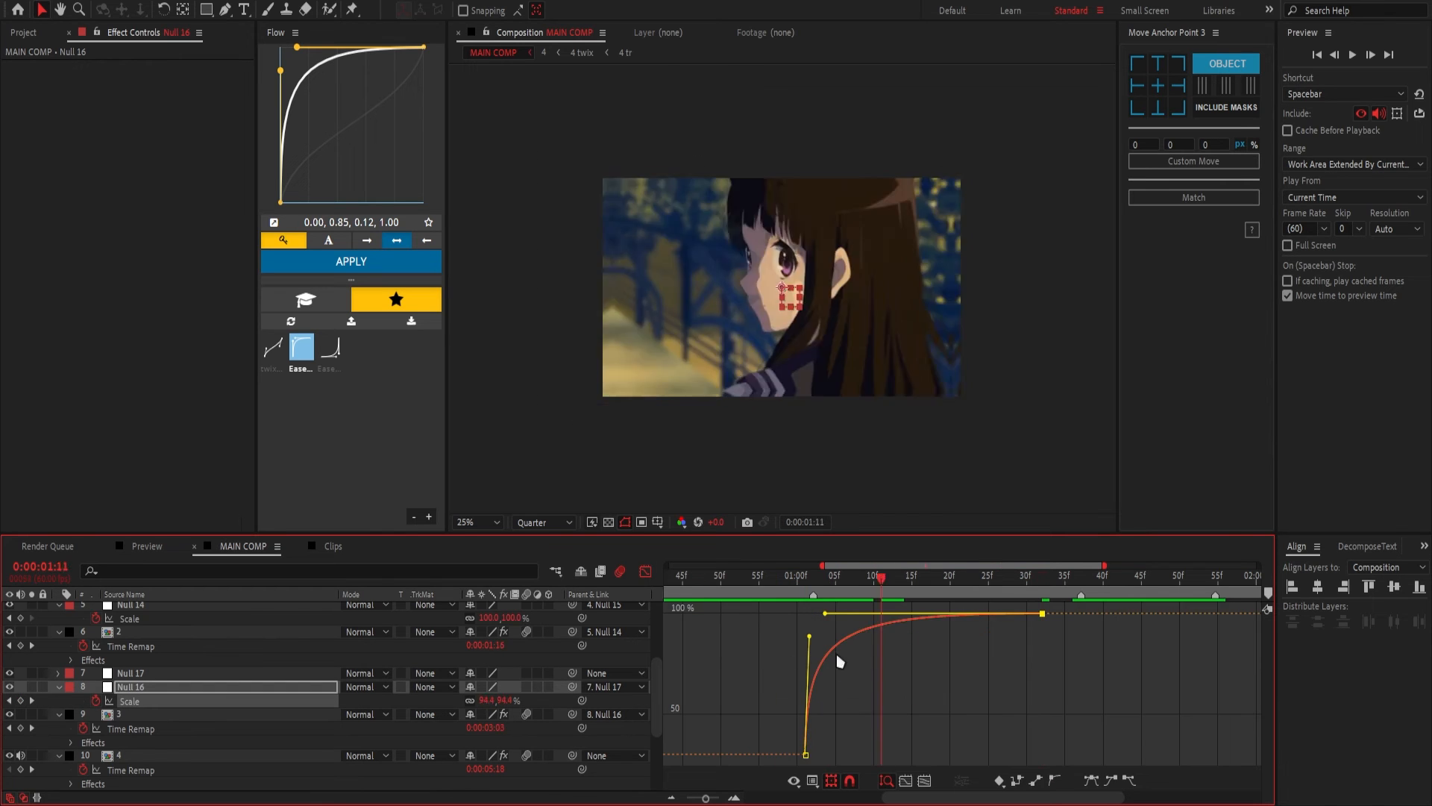
{"action": "left_click", "coordinate": [646, 571]}
- Keyframe Null 17's scale with easing from 100% at 0:00:01:22 to 250% at 0:00:01:38, just past clip 3's end
{"action": "left_click", "coordinate": [935, 673]}
{"action": "left_click_drag", "start_coordinate": [869, 578], "coordinate": [985, 746]}
{"action": "key", "text": "s"}
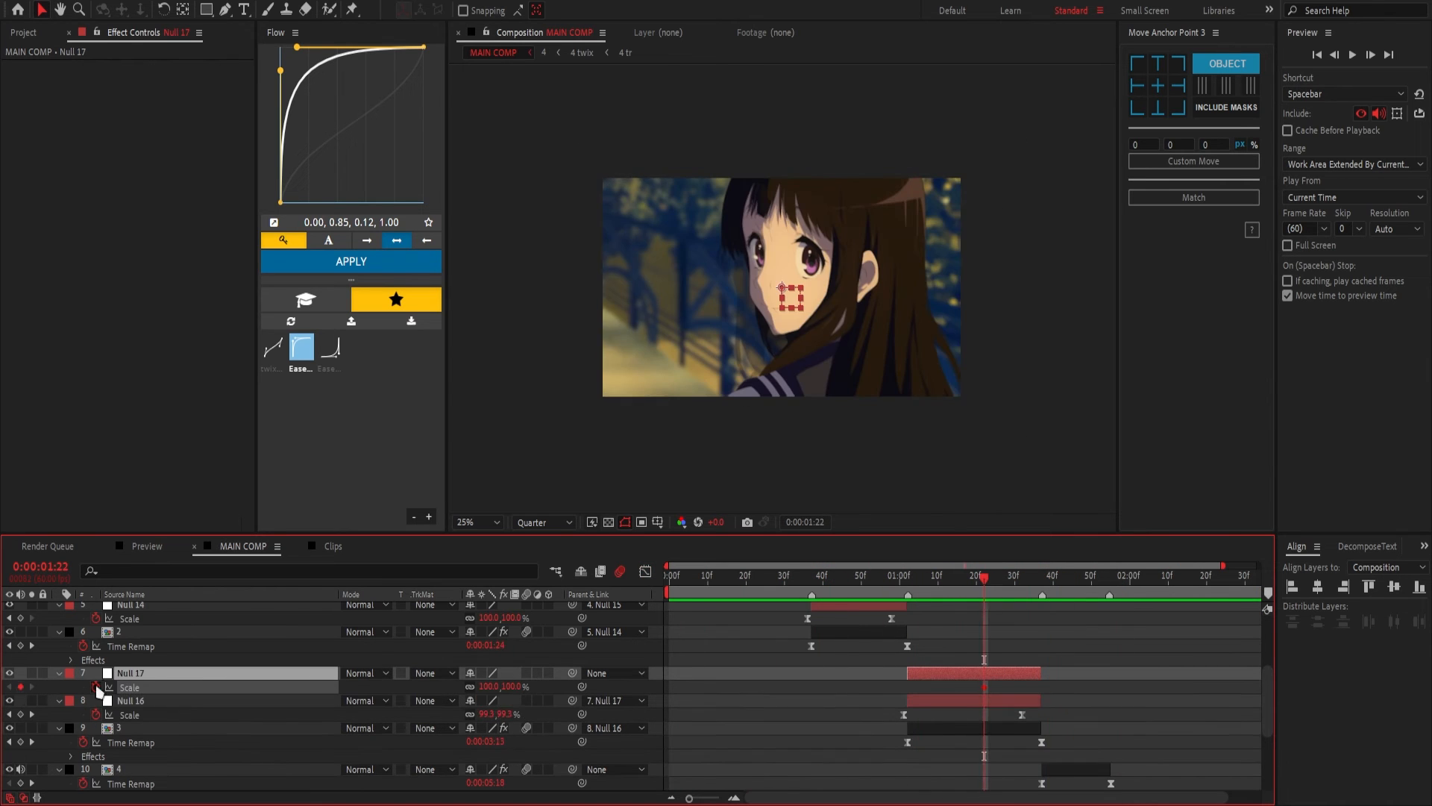
{"action": "left_click", "coordinate": [96, 687]}
{"action": "left_click_drag", "start_coordinate": [985, 577], "coordinate": [1046, 679]}
{"action": "left_click", "coordinate": [490, 687]}
{"action": "type", "text": "250"}
{"action": "left_click", "coordinate": [645, 571]}
{"action": "left_click", "coordinate": [645, 571]}
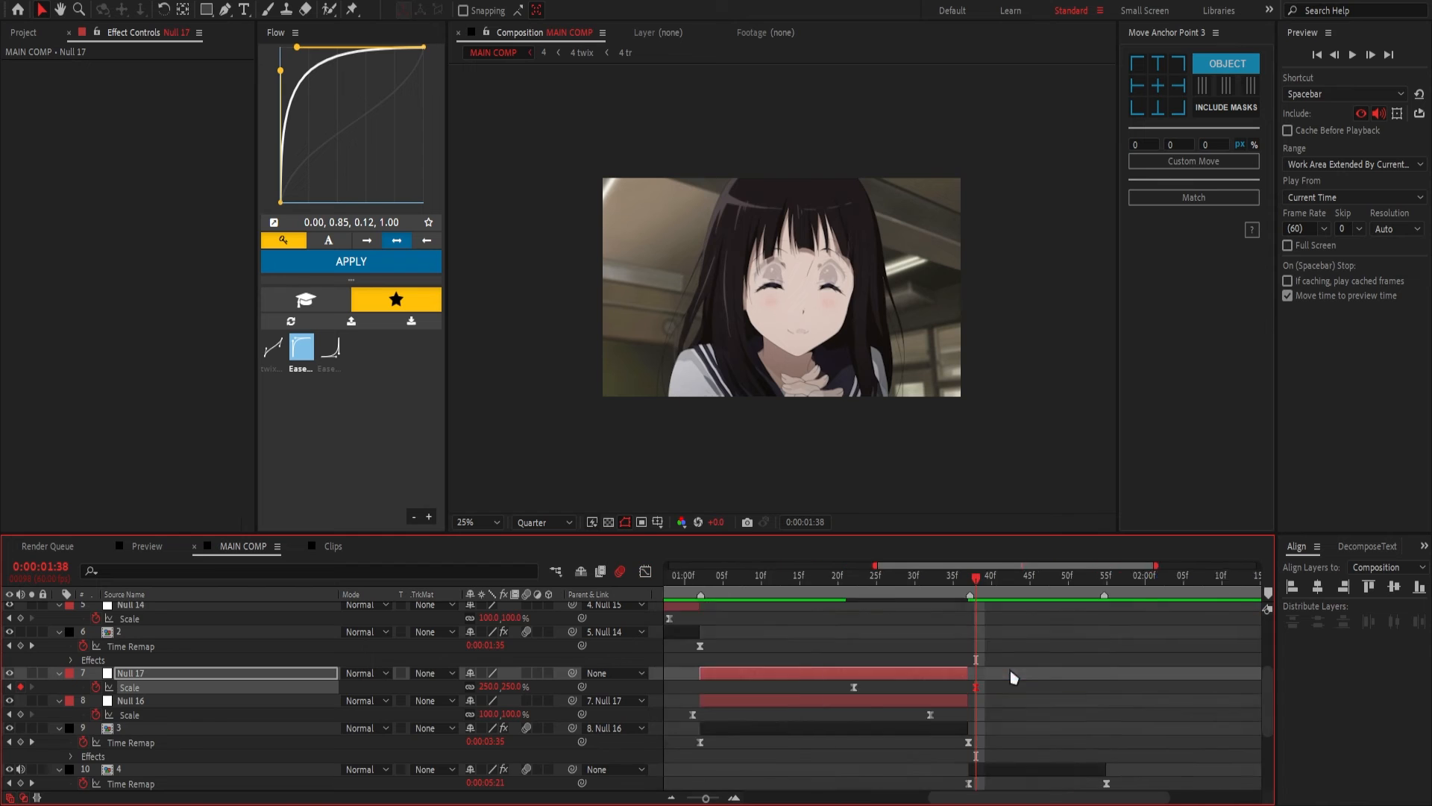
- Add two null layers trimmed to clip 4's duration, parenting clip 4 to Null 18 and Null 18 to Null 19
{"action": "key", "text": "ctrl+alt+shift+y"}
{"action": "key", "text": "ctrl+alt+shift+y"}
{"action": "key", "text": "alt+["}
{"action": "key", "text": "alt+]"}
{"action": "left_click_drag", "start_coordinate": [572, 673], "coordinate": [582, 646]}
- Keyframe Null 18's scale from 30% at 0:00:01:36 to 100% at about 0:00:01:52
{"action": "key", "text": "s"}
{"action": "left_click_drag", "start_coordinate": [963, 577], "coordinate": [869, 655]}
{"action": "left_click", "coordinate": [880, 660]}
{"action": "key", "text": "s"}
{"action": "left_click", "coordinate": [96, 674]}
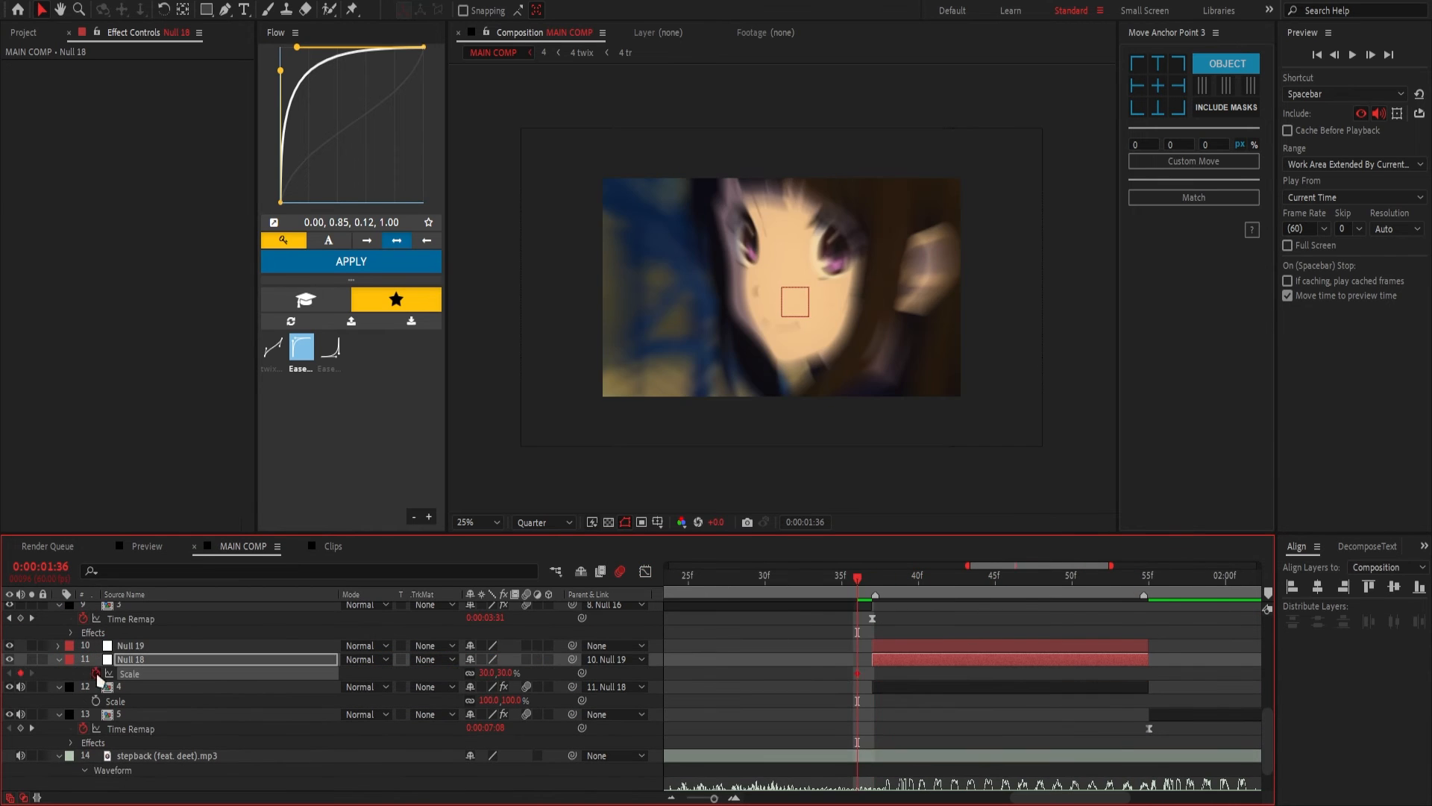
{"action": "left_click", "coordinate": [490, 673]}
{"action": "type", "text": "30"}
{"action": "left_click_drag", "start_coordinate": [1102, 578], "coordinate": [1028, 717]}
{"action": "left_click_drag", "start_coordinate": [827, 668], "coordinate": [1128, 674]}
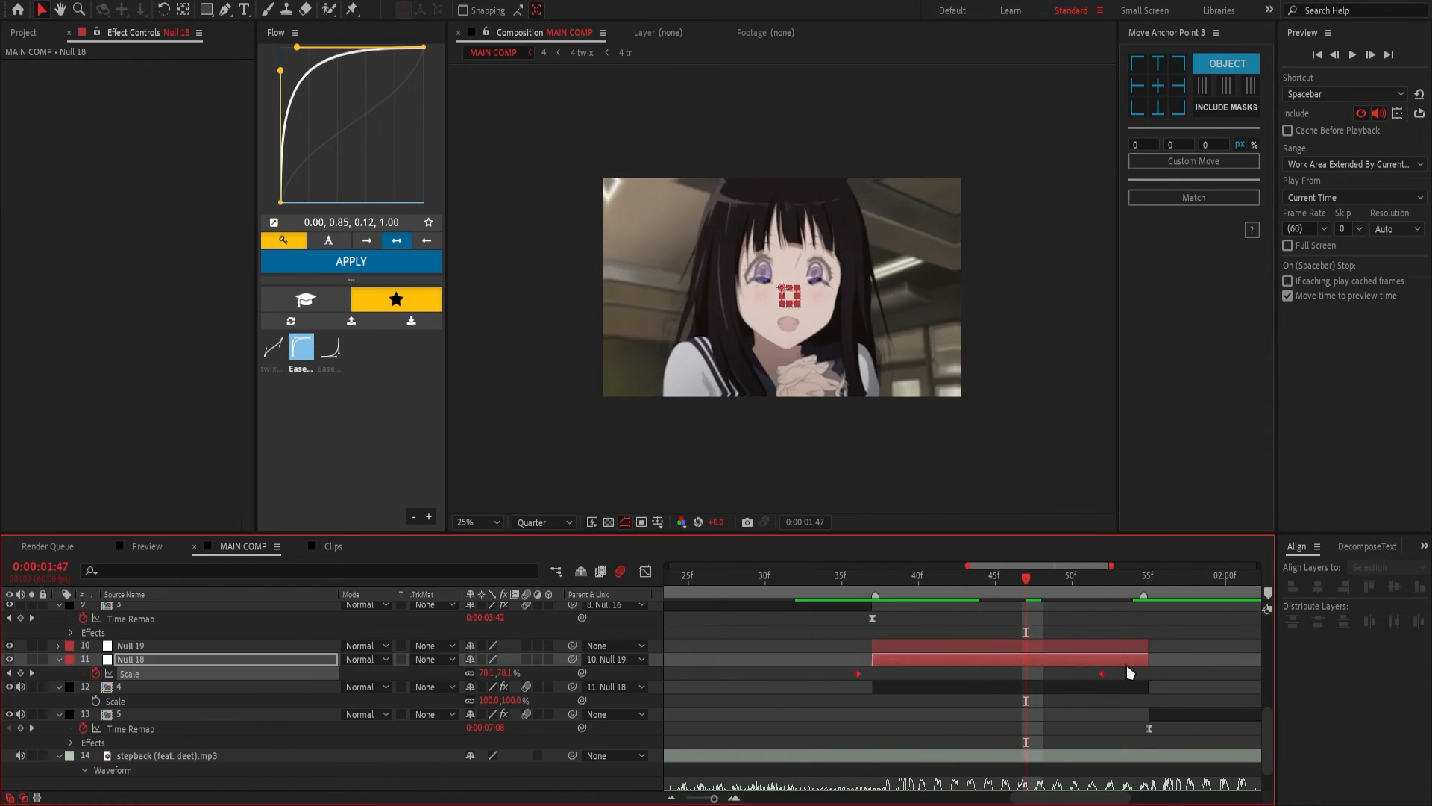
- Easy-ease Null 18's scale keyframes and shape the value curve to rise steeply at the start
{"action": "key", "text": "F9"}
{"action": "left_click", "coordinate": [645, 571]}
{"action": "left_click_drag", "start_coordinate": [939, 751], "coordinate": [867, 633]}
{"action": "left_click", "coordinate": [645, 572]}
- Keyframe Null 19's scale with easing from 100% at 0:00:01:47 to 30% at 0:00:01:55, clip 4's end
{"action": "left_click", "coordinate": [146, 646]}
{"action": "key", "text": "s"}
{"action": "left_click", "coordinate": [96, 660]}
{"action": "left_click_drag", "start_coordinate": [1025, 577], "coordinate": [1149, 578]}
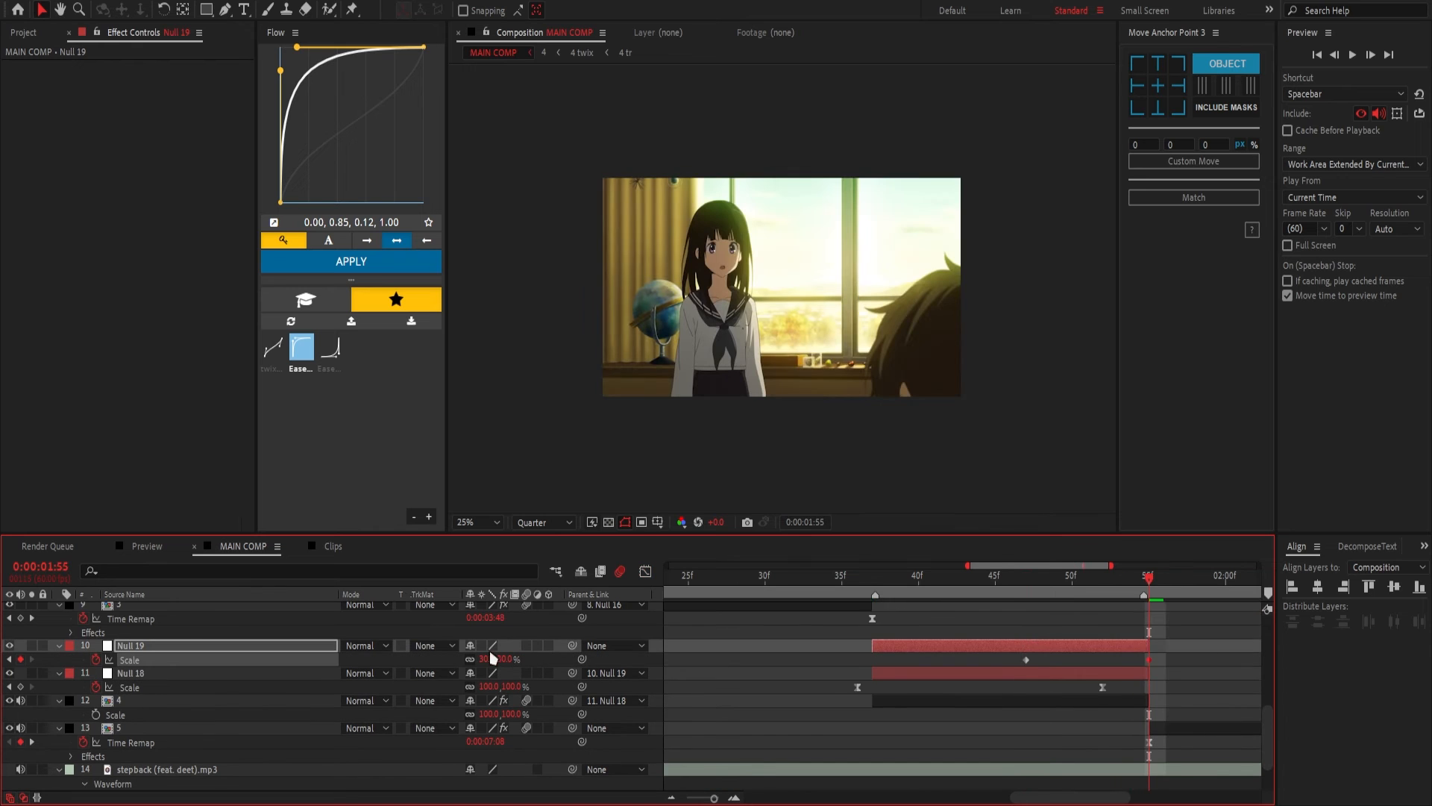
{"action": "left_click", "coordinate": [490, 659]}
{"action": "key", "text": "F9"}
{"action": "left_click", "coordinate": [645, 572]}
{"action": "key", "text": "Home"}
{"action": "left_click", "coordinate": [645, 572]}
{"action": "key", "text": "space"}
{"action": "key", "text": "space"}
- Move Null 17's first scale keyframe earlier to about 0:00:01:14, reshape its scale curve and preview the transition
{"action": "scroll", "coordinate": [912, 709], "scroll_direction": "up", "scroll_amount": 3}
{"action": "left_click_drag", "start_coordinate": [912, 698], "coordinate": [1017, 678]}
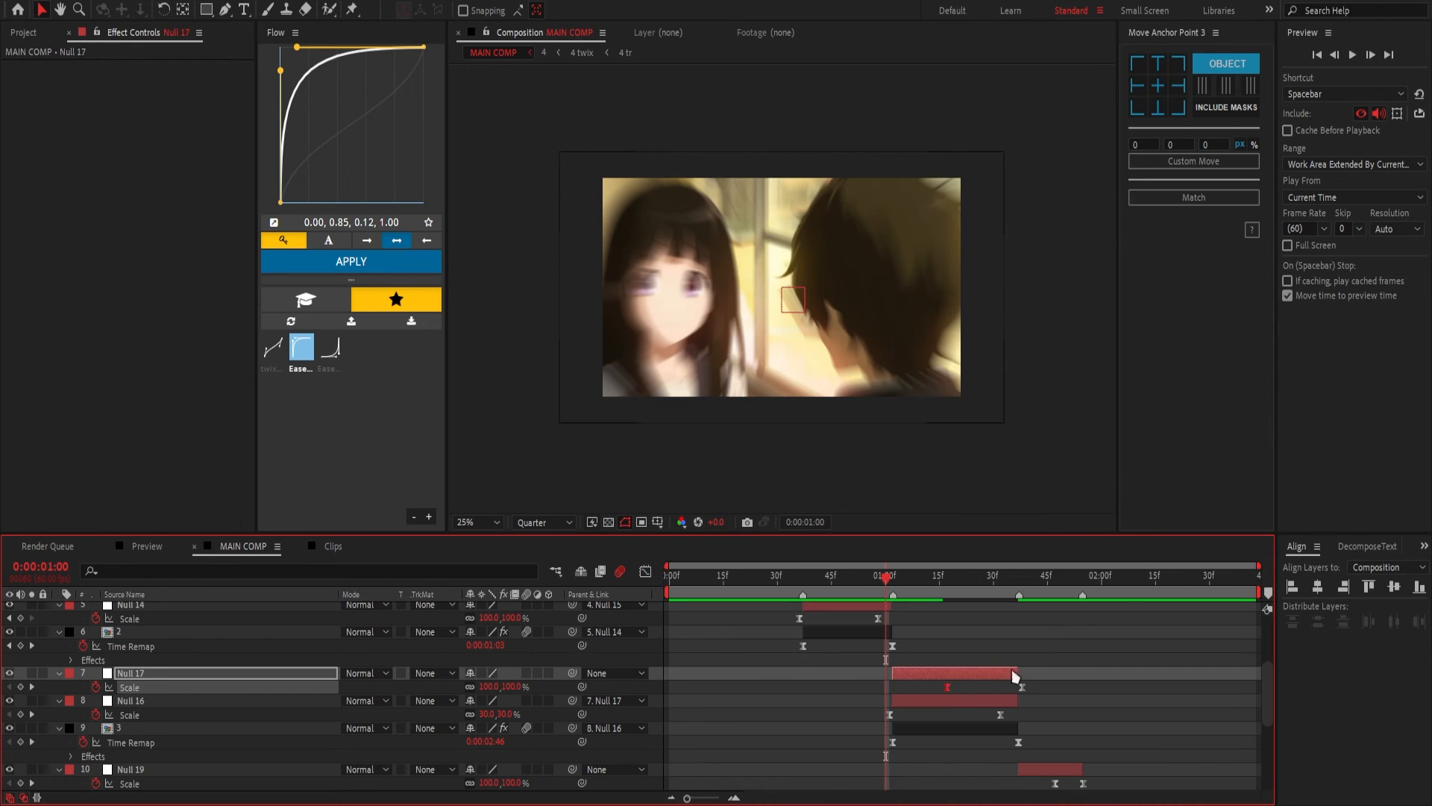
{"action": "left_click", "coordinate": [645, 571]}
{"action": "left_click_drag", "start_coordinate": [937, 611], "coordinate": [1029, 745]}
{"action": "left_click", "coordinate": [645, 572]}
{"action": "key", "text": "space"}
{"action": "left_click", "coordinate": [645, 571]}
{"action": "left_click", "coordinate": [645, 572]}
{"action": "left_click_drag", "start_coordinate": [897, 577], "coordinate": [1055, 643]}
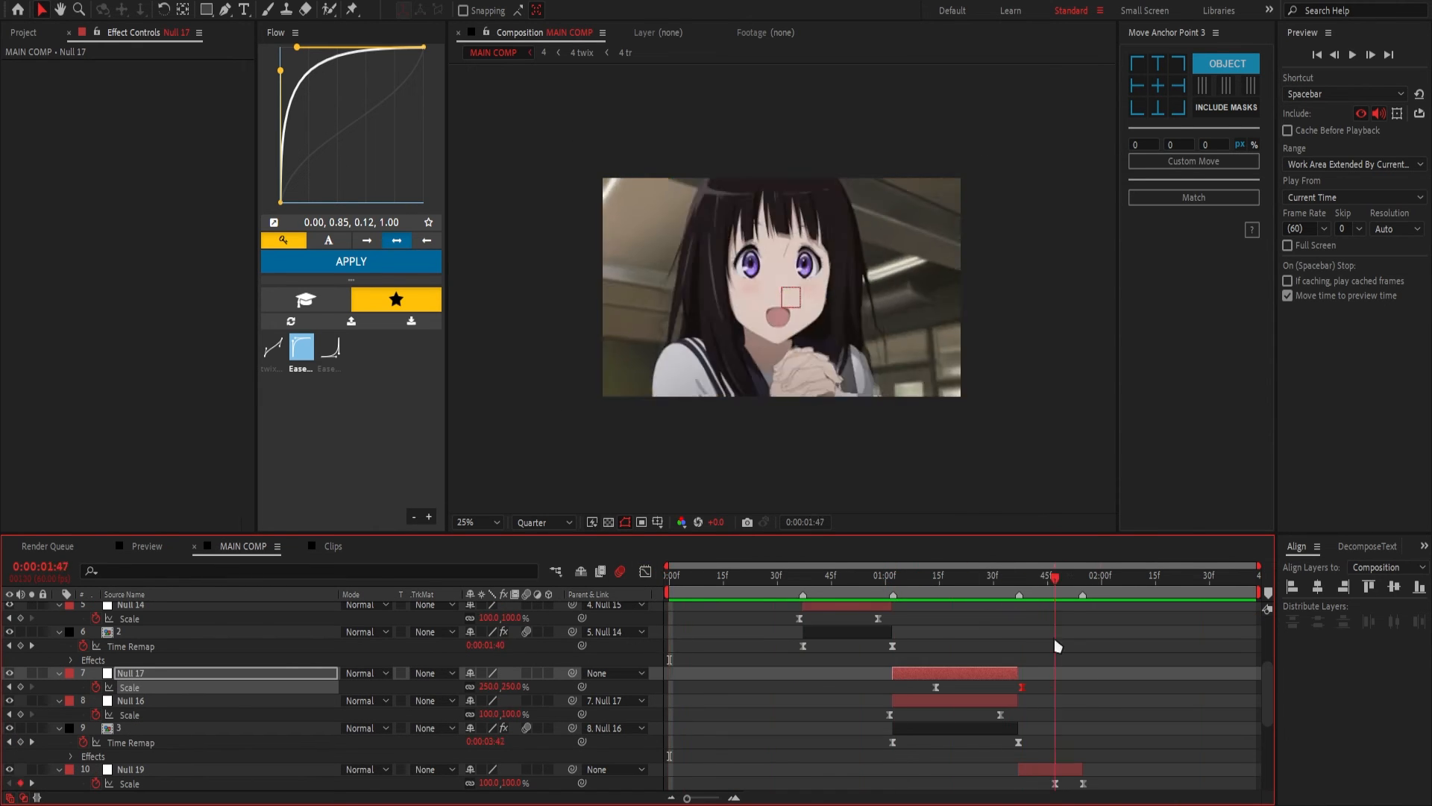
- Add two null layers over clip 5's duration, parenting clip 5 to Null 20 and Null 20 to Null 22
{"action": "scroll", "coordinate": [982, 694], "scroll_direction": "down", "scroll_amount": 5}
{"action": "key", "text": "ctrl+alt+shift+y"}
{"action": "key", "text": "ctrl+shift+y"}
{"action": "key", "text": "Escape"}
{"action": "key", "text": "ctrl+alt+shift+y"}
{"action": "left_click_drag", "start_coordinate": [1083, 578], "coordinate": [1253, 604]}
{"action": "left_click_drag", "start_coordinate": [573, 701], "coordinate": [299, 687]}
{"action": "left_click_drag", "start_coordinate": [573, 687], "coordinate": [304, 675]}
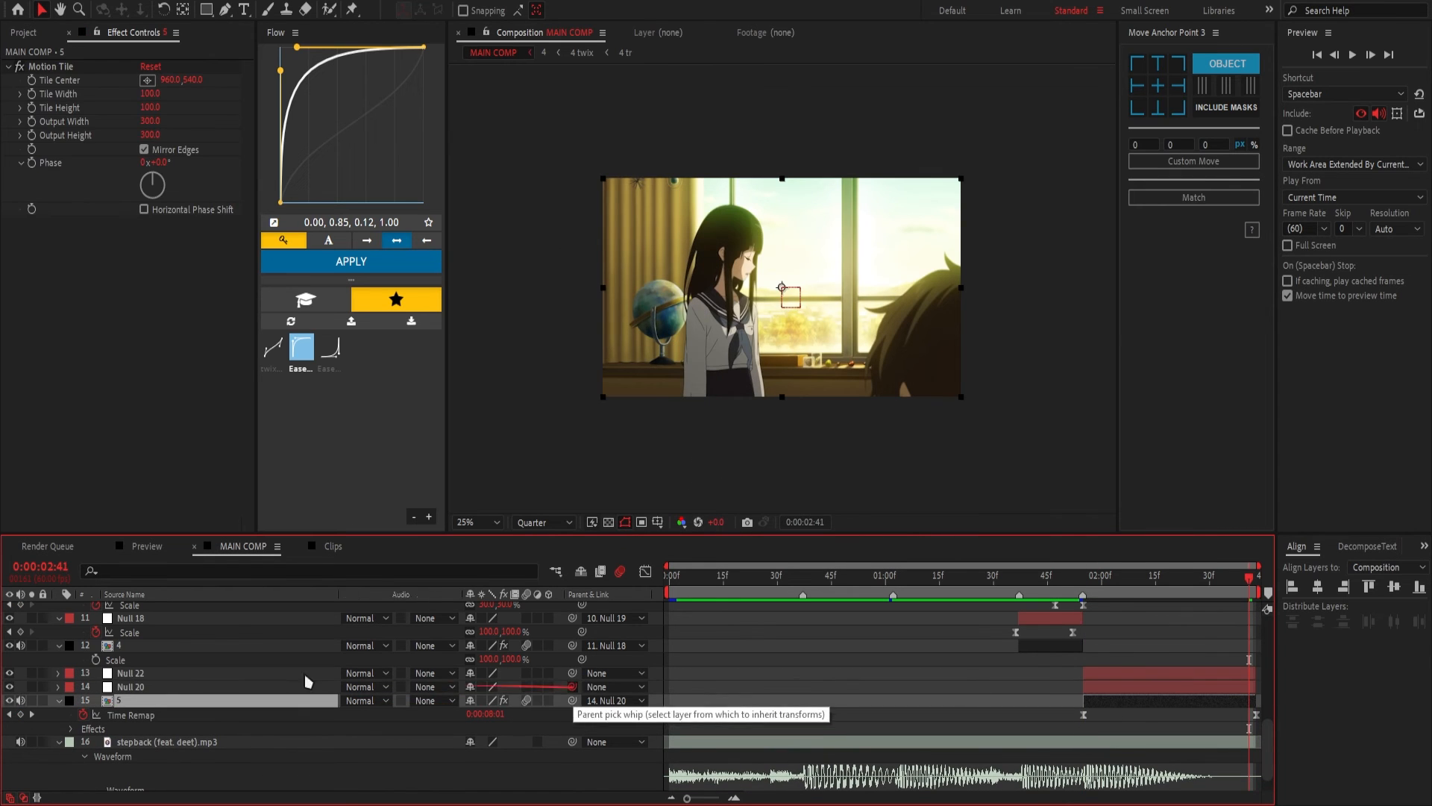
- Keyframe Null 20's scale with easing from 250% at about 0:00:01:54 to 100% at about 0:00:02:35
{"action": "left_click", "coordinate": [224, 687]}
{"action": "key", "text": "s"}
{"action": "left_click", "coordinate": [96, 702]}
{"action": "left_click", "coordinate": [490, 701]}
{"action": "left_click", "coordinate": [490, 701]}
{"action": "left_click_drag", "start_coordinate": [1081, 578], "coordinate": [1254, 577]}
{"action": "left_click", "coordinate": [645, 572]}
{"action": "left_click", "coordinate": [646, 571]}
- Keyframe Null 22's scale from 100% at about 0:00:02:21 to 250% at 0:00:02:42 and easy-ease both keyframes
{"action": "left_click", "coordinate": [224, 673]}
{"action": "key", "text": "s"}
{"action": "left_click", "coordinate": [95, 687]}
{"action": "left_click", "coordinate": [490, 688]}
{"action": "left_click", "coordinate": [645, 572]}
{"action": "left_click", "coordinate": [645, 571]}
{"action": "key", "text": "F9"}
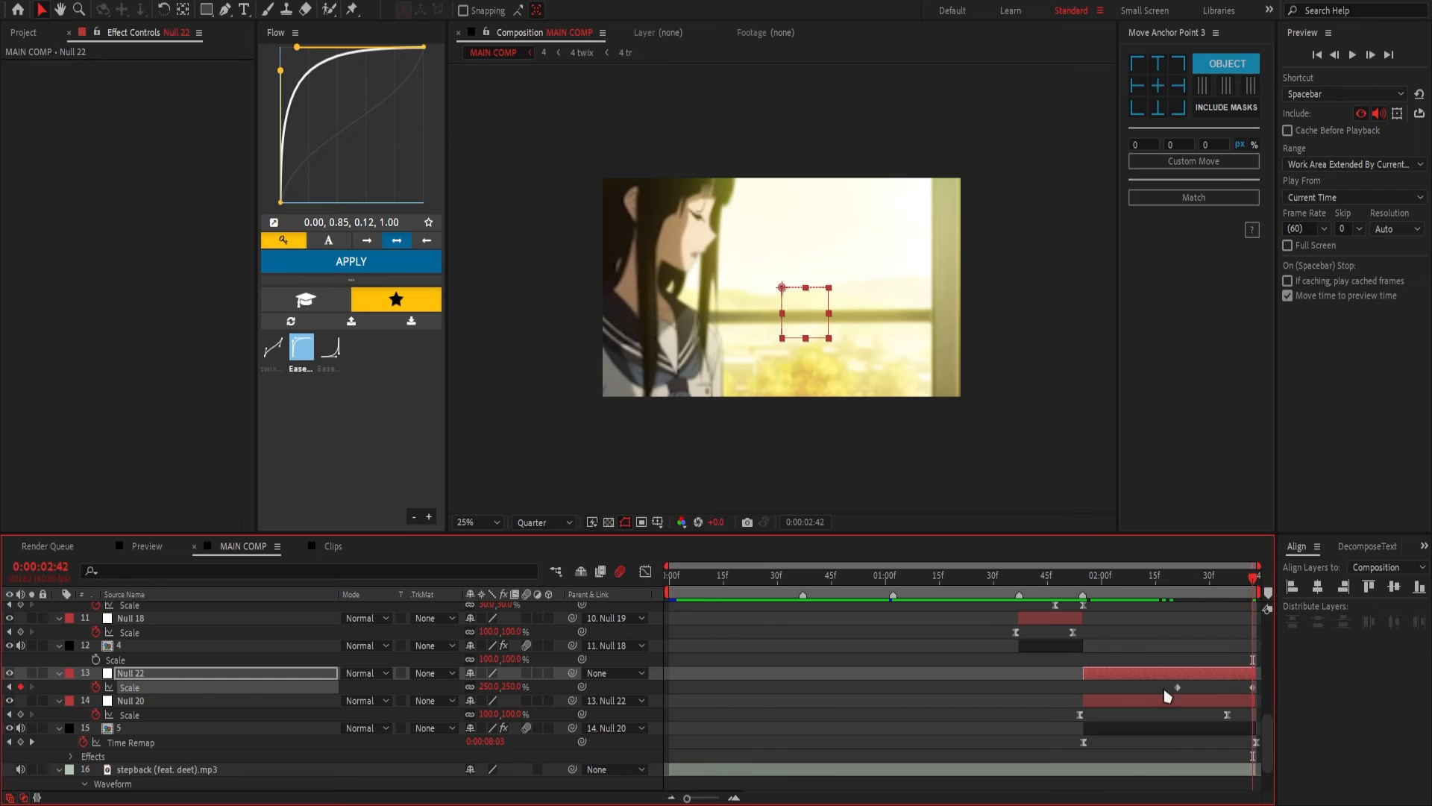
- Shape Null 22's scale curve to steepen towards the end and move its last keyframe to the composition's end
{"action": "left_click", "coordinate": [645, 571]}
{"action": "left_click_drag", "start_coordinate": [1203, 757], "coordinate": [1250, 757]}
{"action": "left_click", "coordinate": [645, 572]}
{"action": "left_click_drag", "start_coordinate": [1253, 687], "coordinate": [1259, 687]}
{"action": "left_click", "coordinate": [646, 573]}
- Preview the edit from the start and set Null 22's scale at the composition's end to 30%
{"action": "left_click_drag", "start_coordinate": [895, 577], "coordinate": [667, 577]}
{"action": "key", "text": "space"}
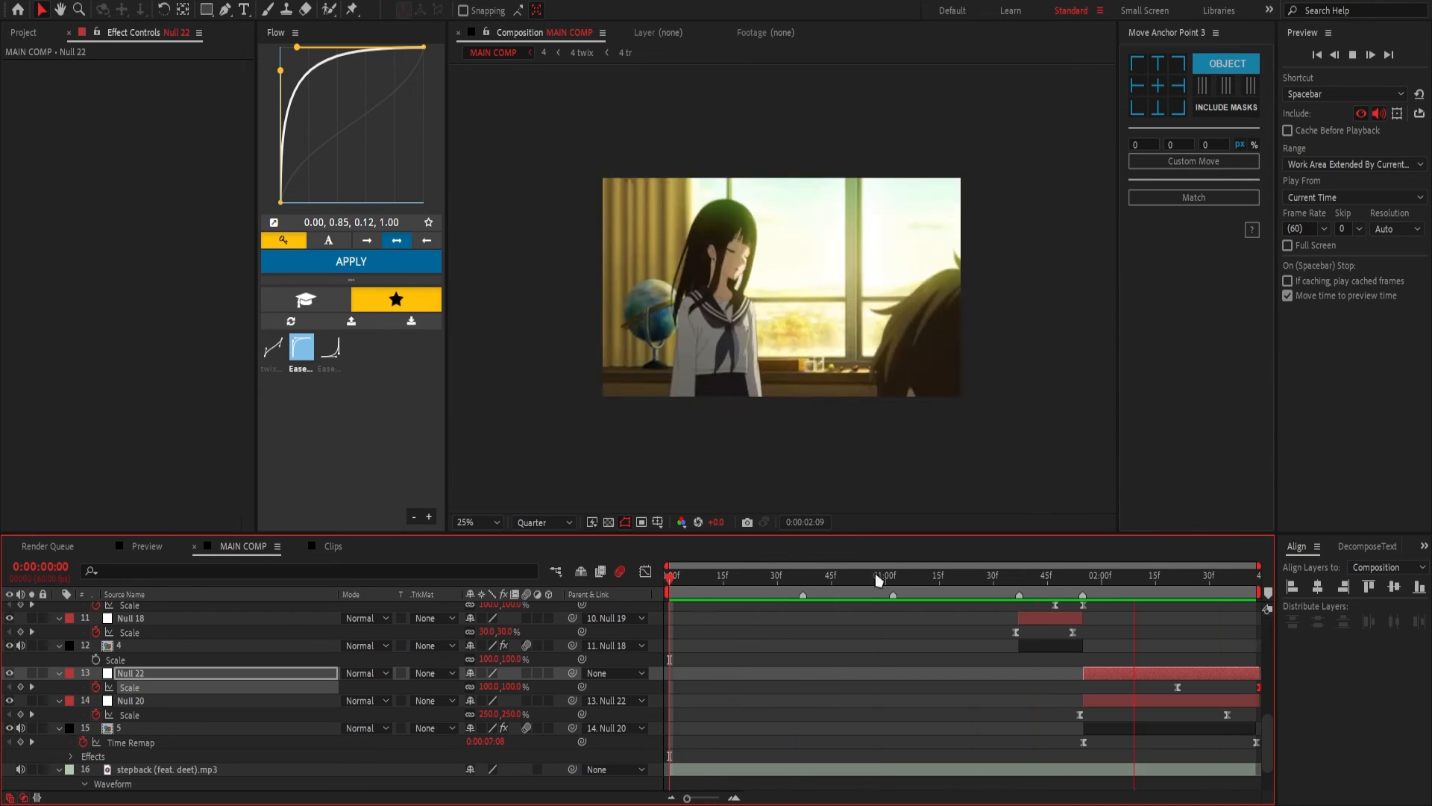
{"action": "left_click", "coordinate": [1256, 578]}
{"action": "scroll", "coordinate": [1259, 690], "scroll_direction": "up", "scroll_amount": 5}
{"action": "scroll", "coordinate": [1259, 691], "scroll_direction": "down", "scroll_amount": 7}
{"action": "left_click", "coordinate": [514, 632]}
{"action": "type", "text": "30"}
{"action": "key", "text": "Return"}
- Apply the ease-in Flow preset (0.85, 0.00, 1.00, 0.16) to Null 22's scale keyframes and preview the edit from the start
{"action": "left_click", "coordinate": [1111, 672]}
{"action": "left_click_drag", "start_coordinate": [1253, 578], "coordinate": [668, 577]}
{"action": "left_click", "coordinate": [129, 632]}
{"action": "left_click", "coordinate": [329, 348]}
{"action": "left_click", "coordinate": [351, 261]}
{"action": "key", "text": "space"}
{"action": "scroll", "coordinate": [801, 680], "scroll_direction": "up", "scroll_amount": 10}
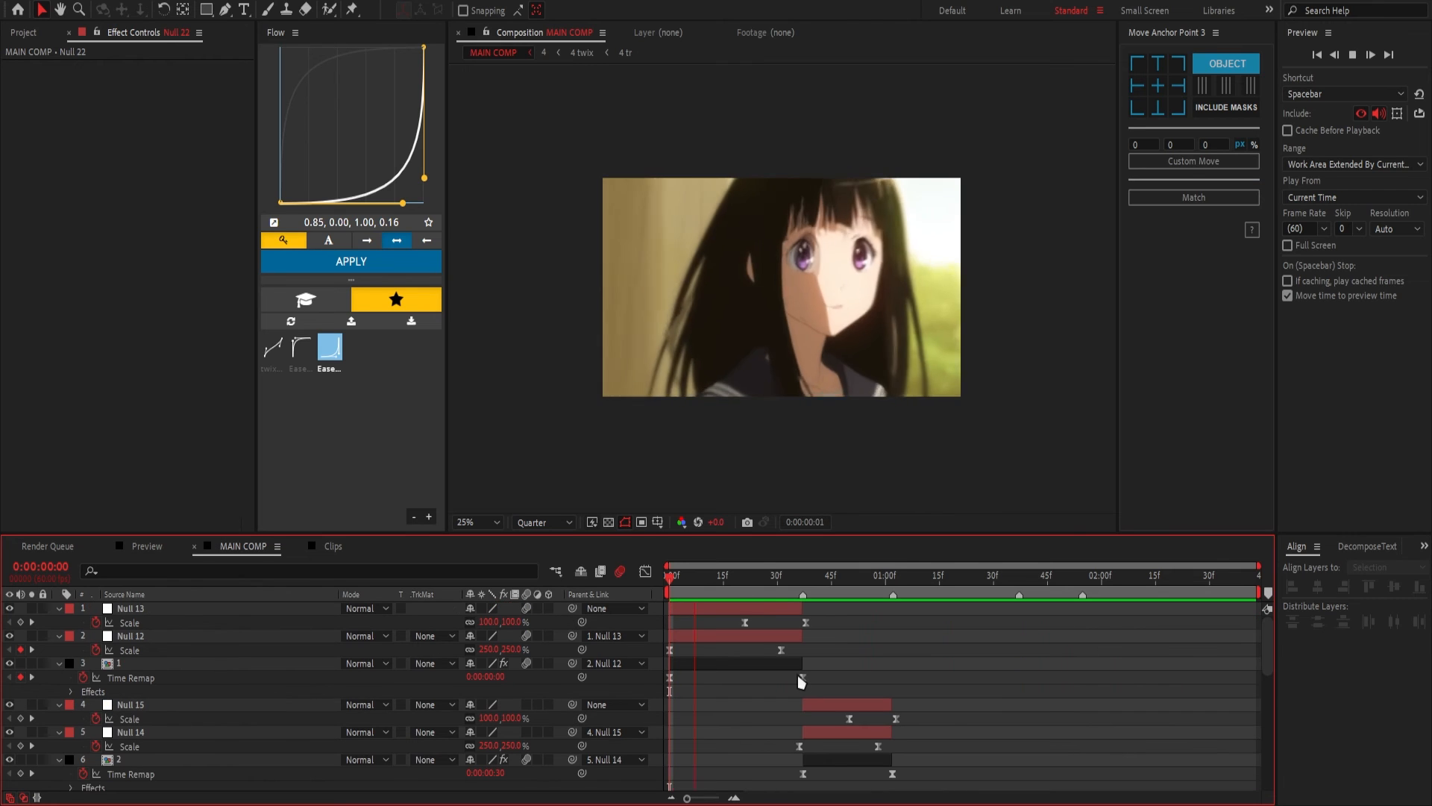